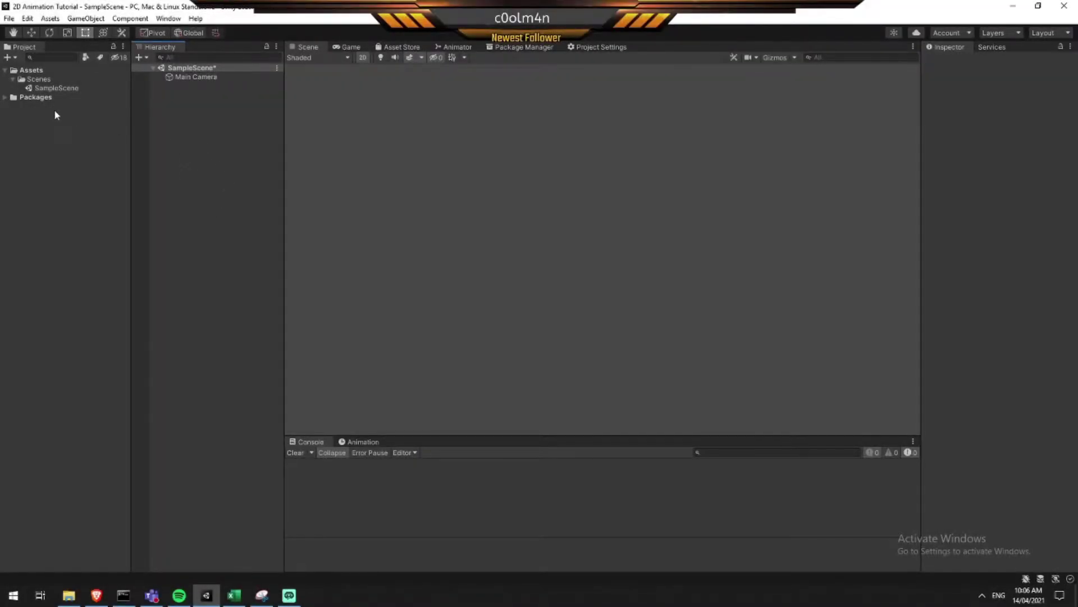
Create a folder named TileSheets under Assets, beside Scenes
right_click(26, 69)
mouse_move(56, 75)
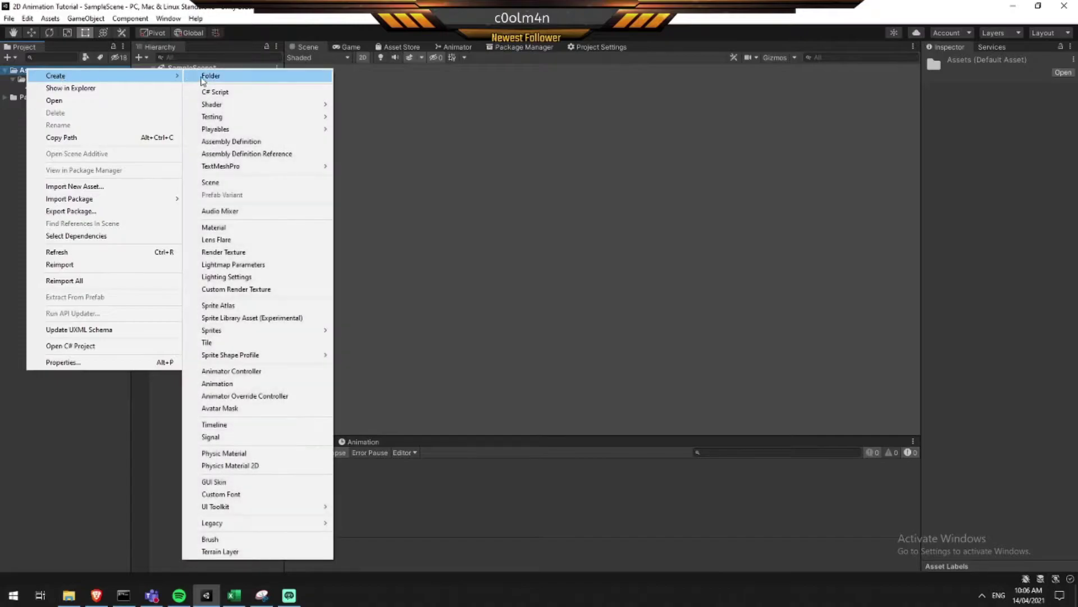
left_click(205, 75)
type("TileS")
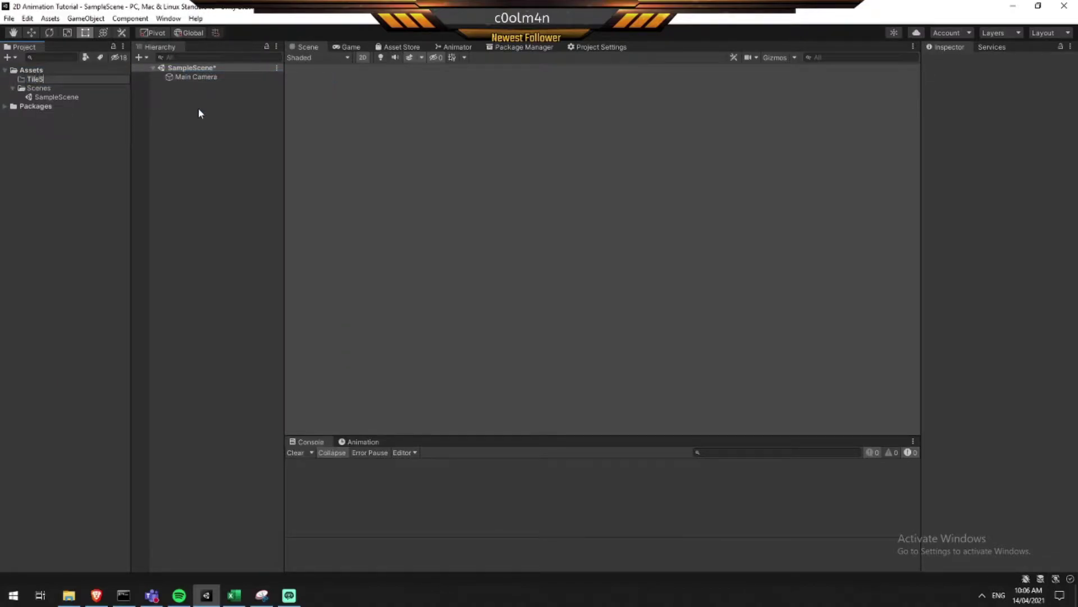
type("heets")
key("Return")
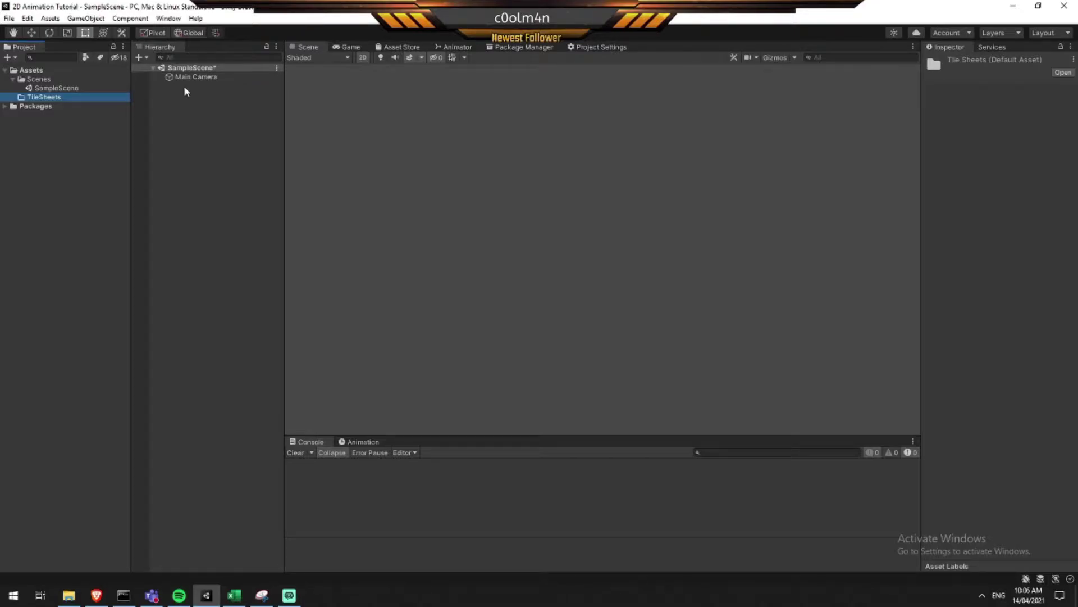
Drag Chicken_Sprite_Sheet.png from the Desktop into TileSheets and open it in Paint
left_click(74, 595)
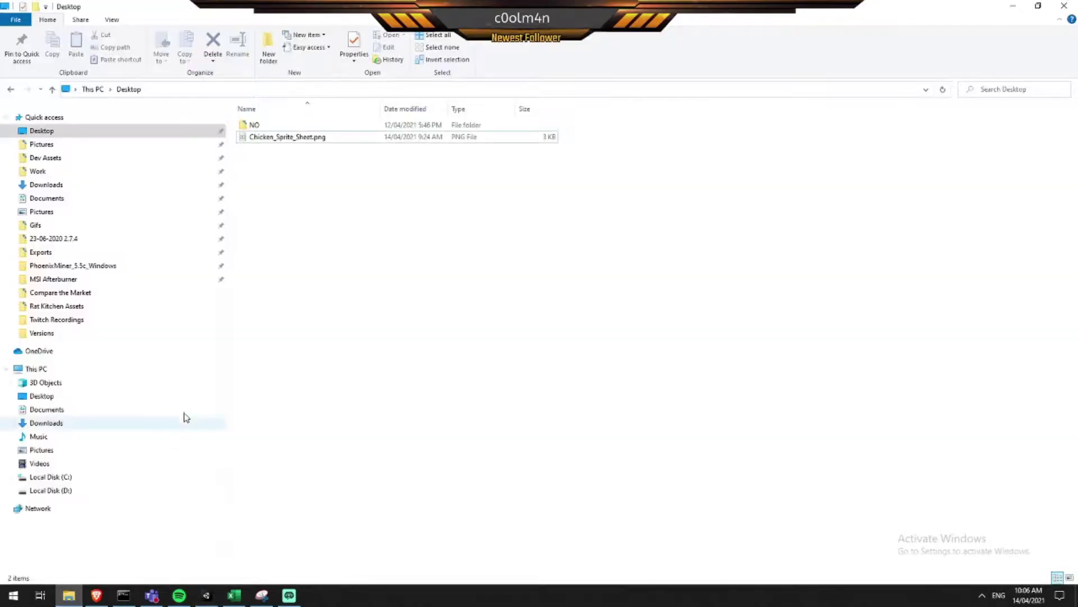
left_click_drag(310, 142, 39, 100)
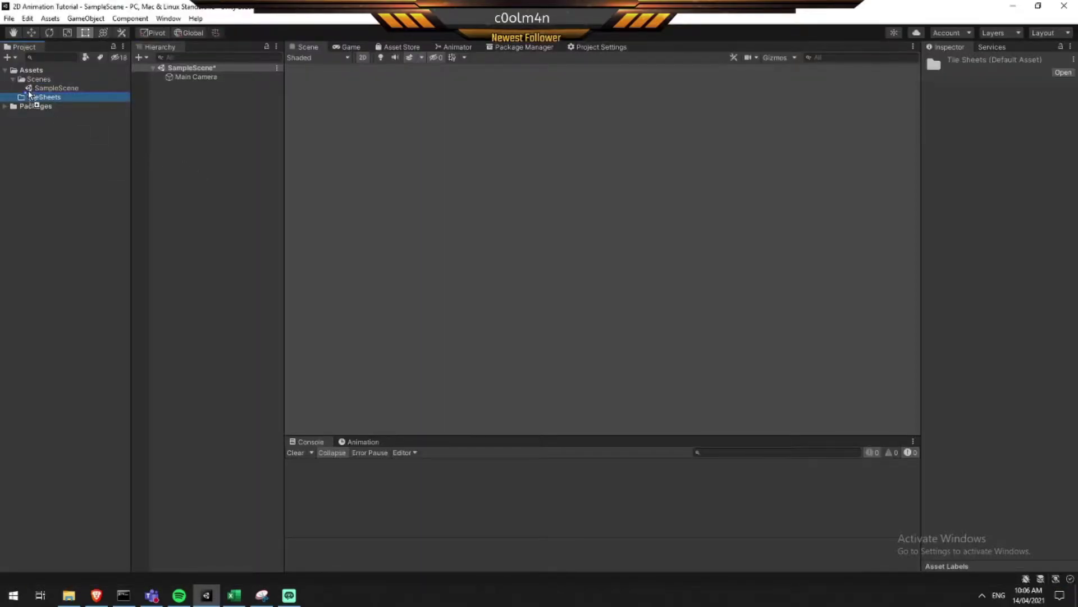
double_click(49, 107)
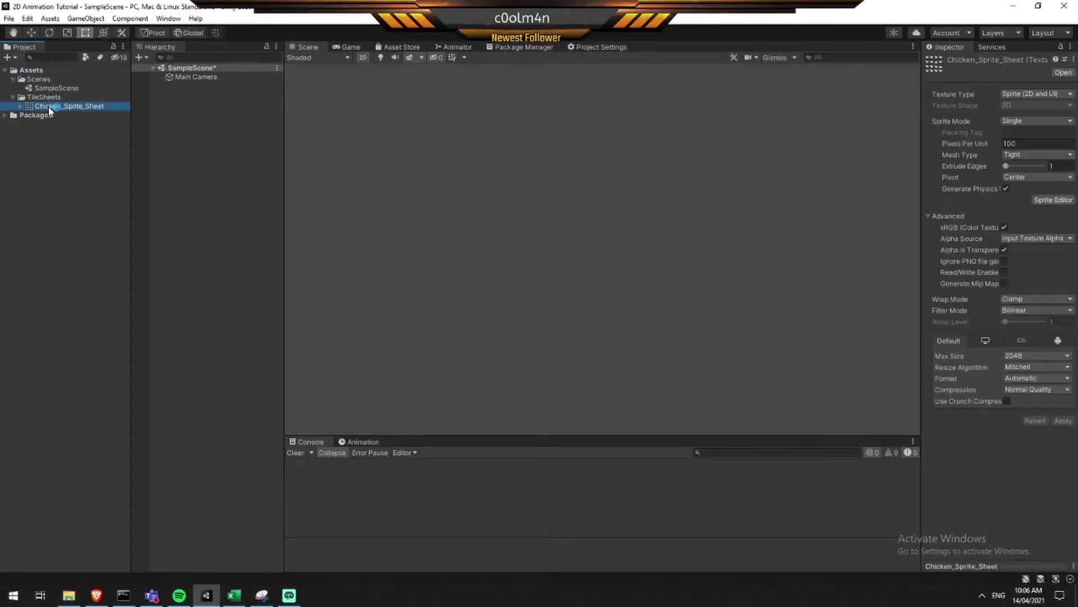
scroll(134, 191, "up", 5, "ctrl")
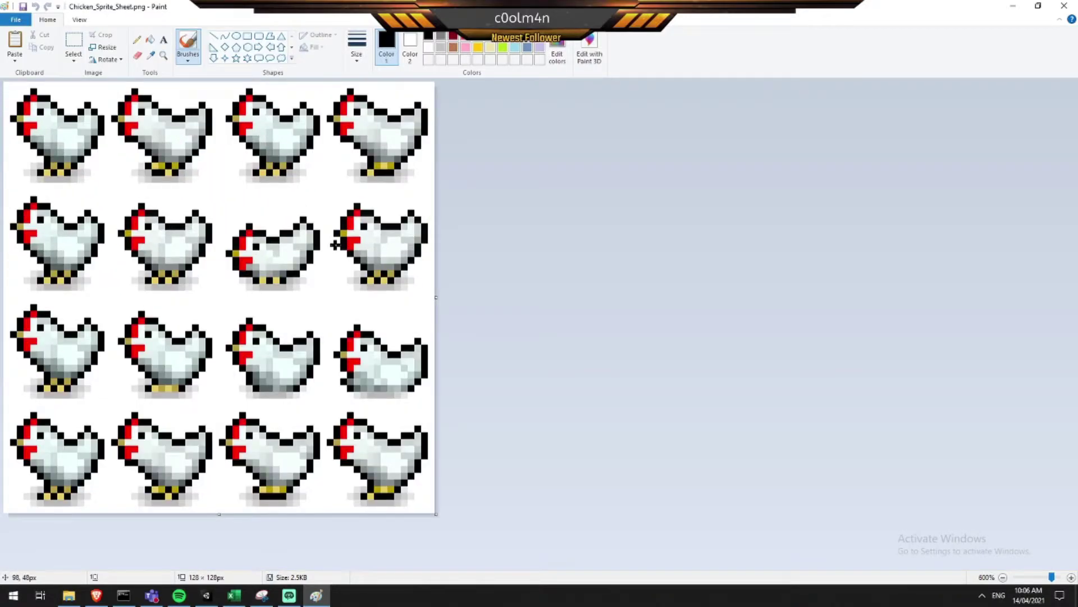
Glance at the Unity editor, then return to the 128 × 128 chicken sheet in Paint
key("alt+Tab")
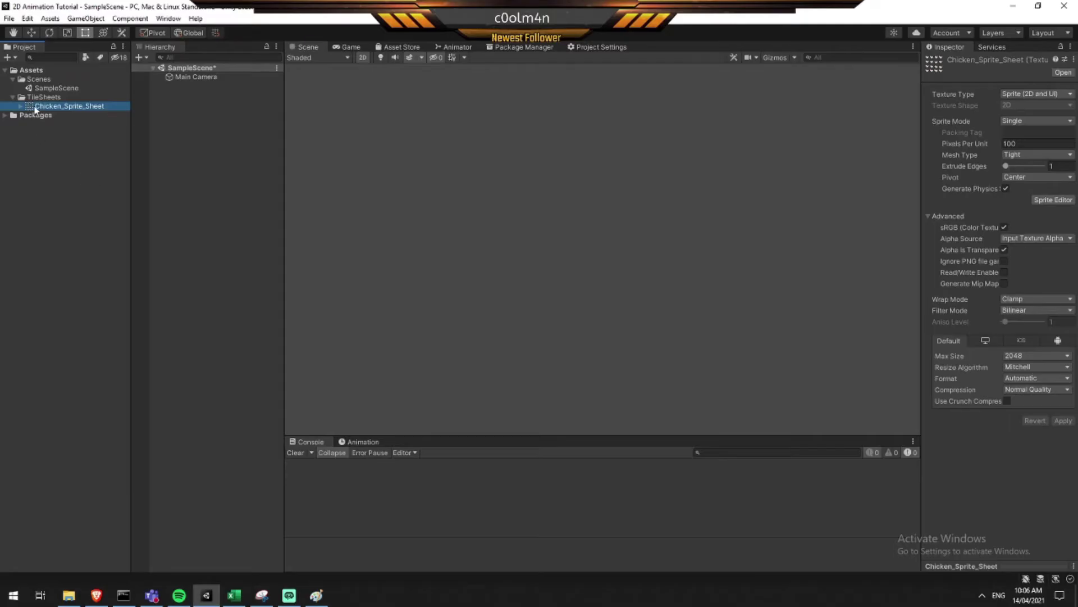
key("alt+Tab")
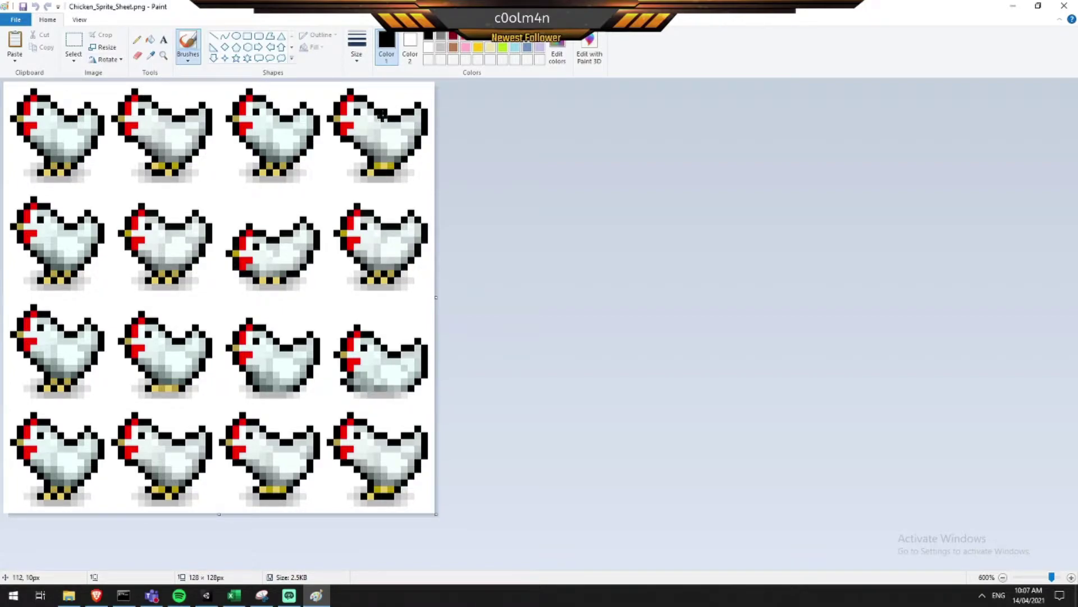
key("alt+Tab")
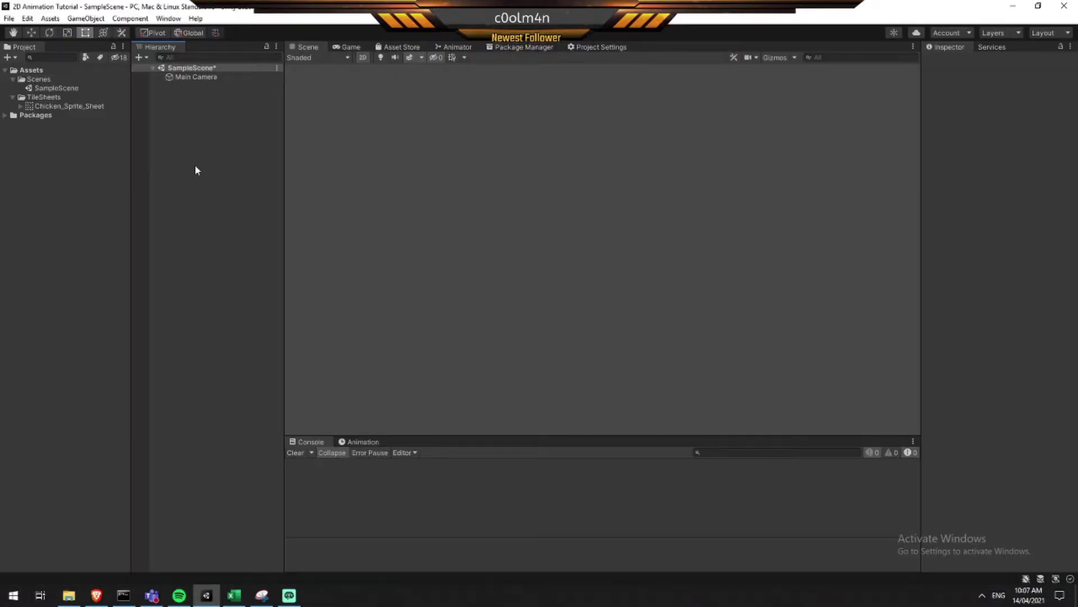
left_click(84, 106)
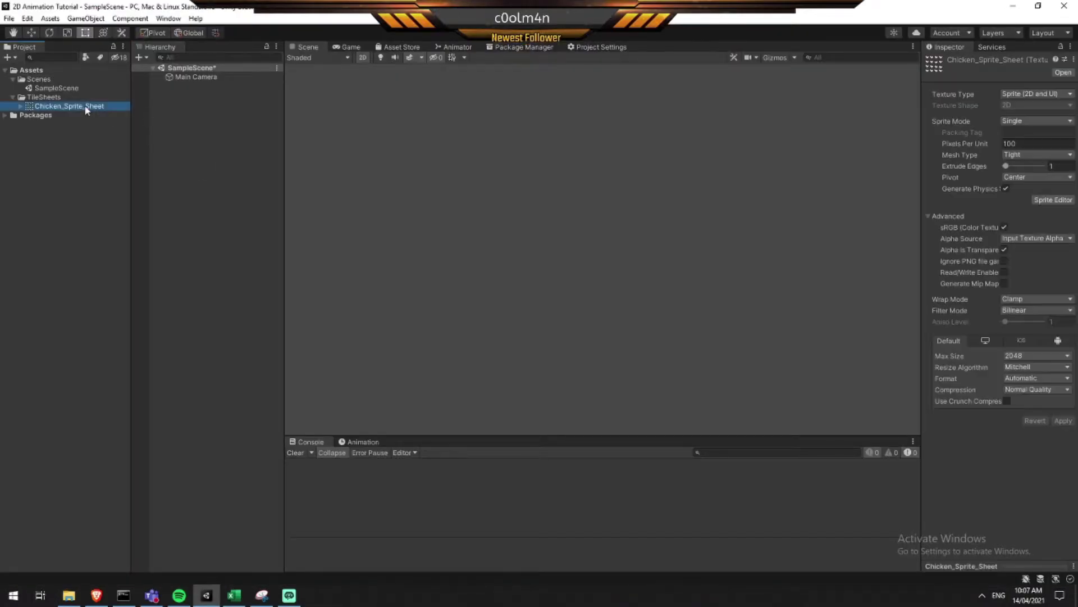
left_click(21, 106)
left_click(48, 115)
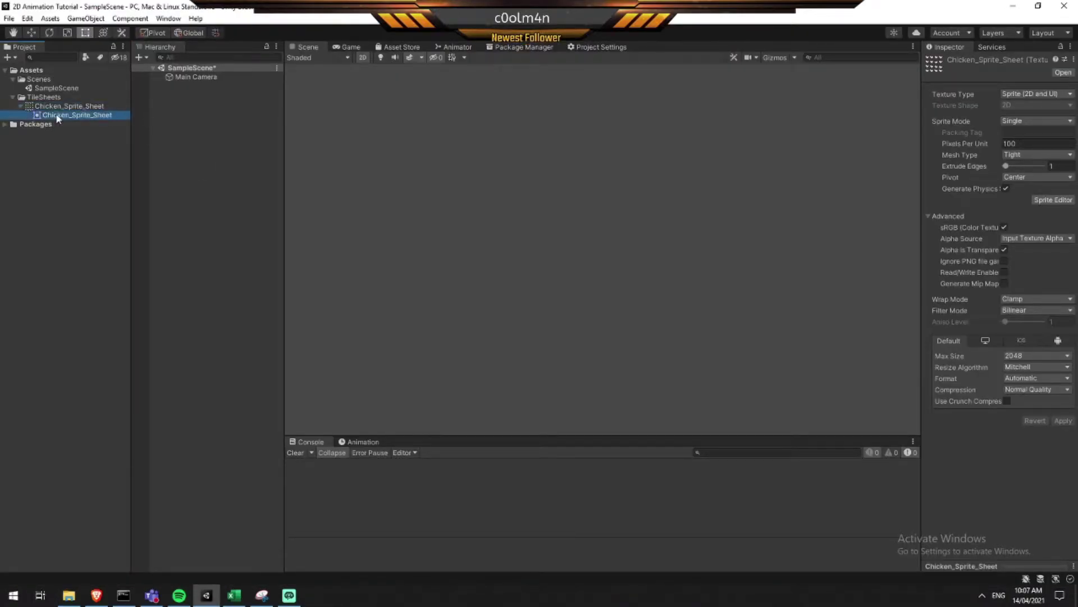
left_click_drag(89, 118, 181, 105)
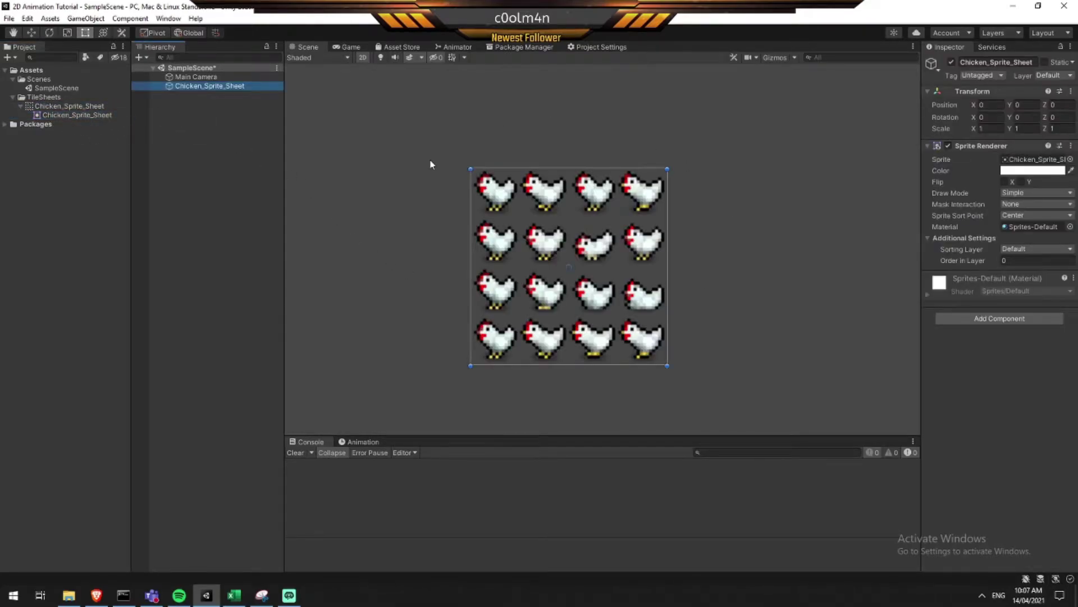
scroll(458, 202, "down", 2)
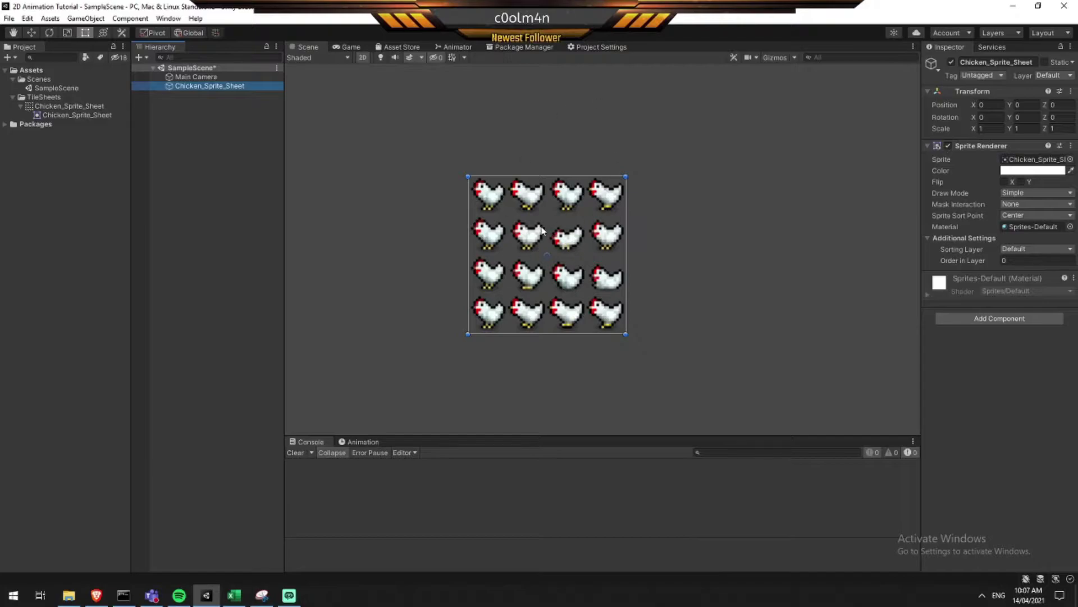
scroll(465, 200, "down", 1)
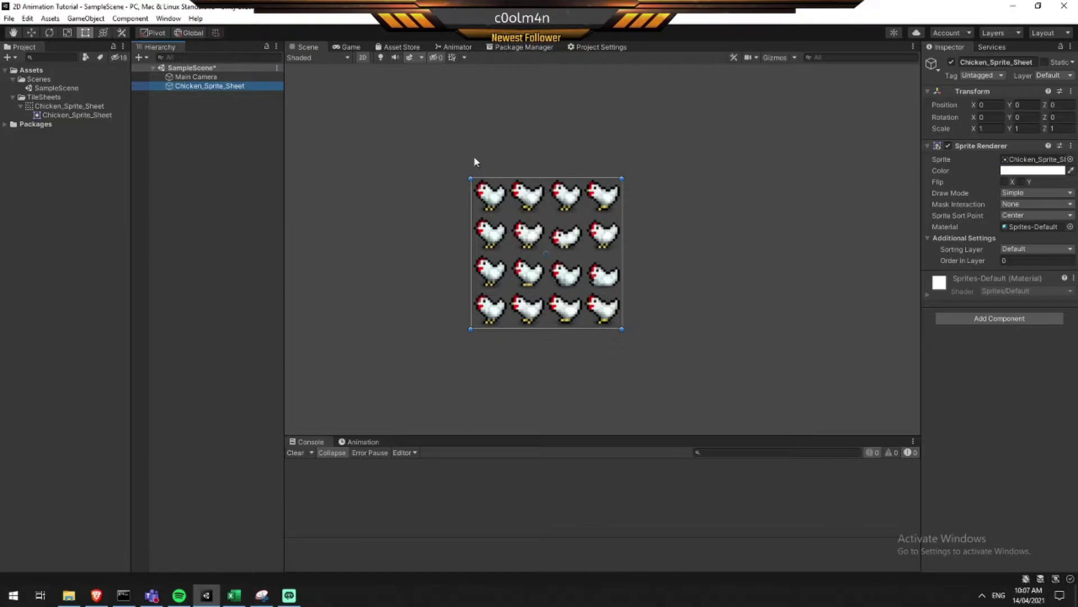
Remove the sheet object from the scene and apply Sprite Mode Multiple to Chicken_Sprite_Sheet
key("Delete")
left_click(19, 107)
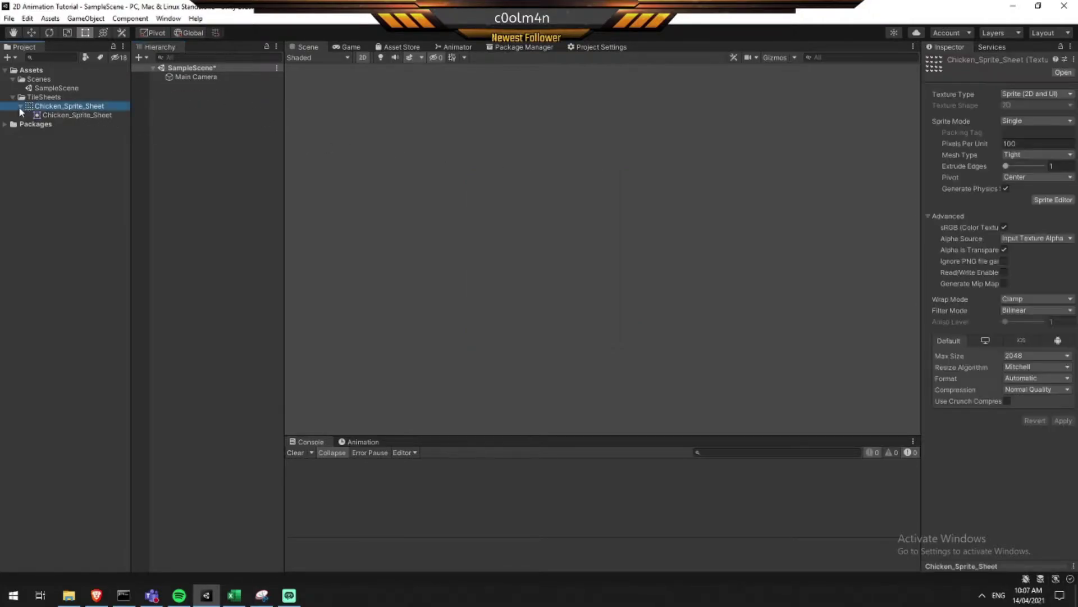
left_click(20, 106)
left_click_drag(920, 102, 876, 113)
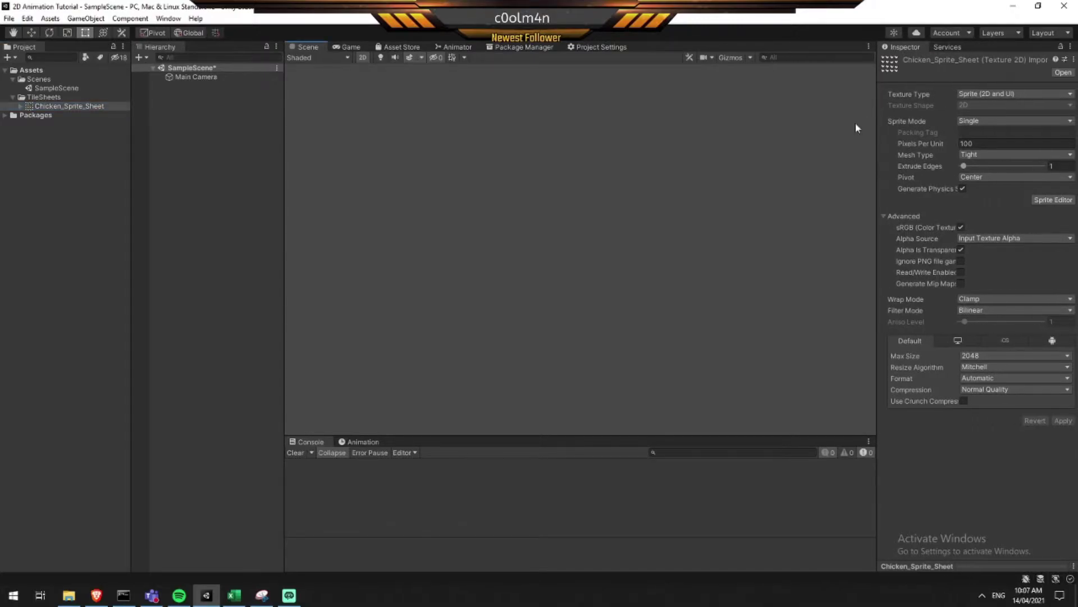
left_click(993, 124)
left_click(996, 147)
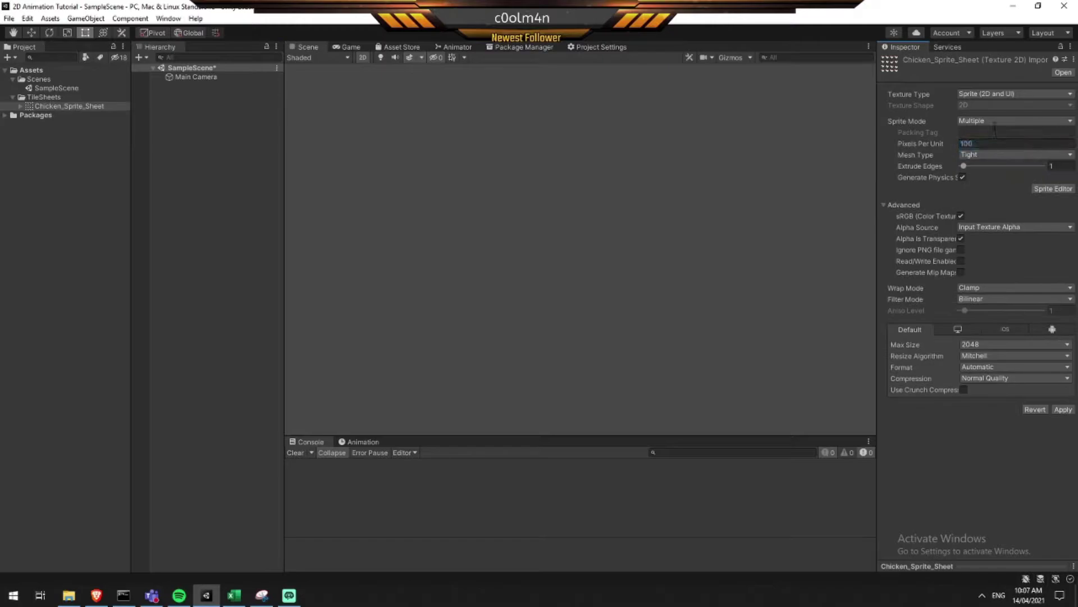
left_click(20, 106)
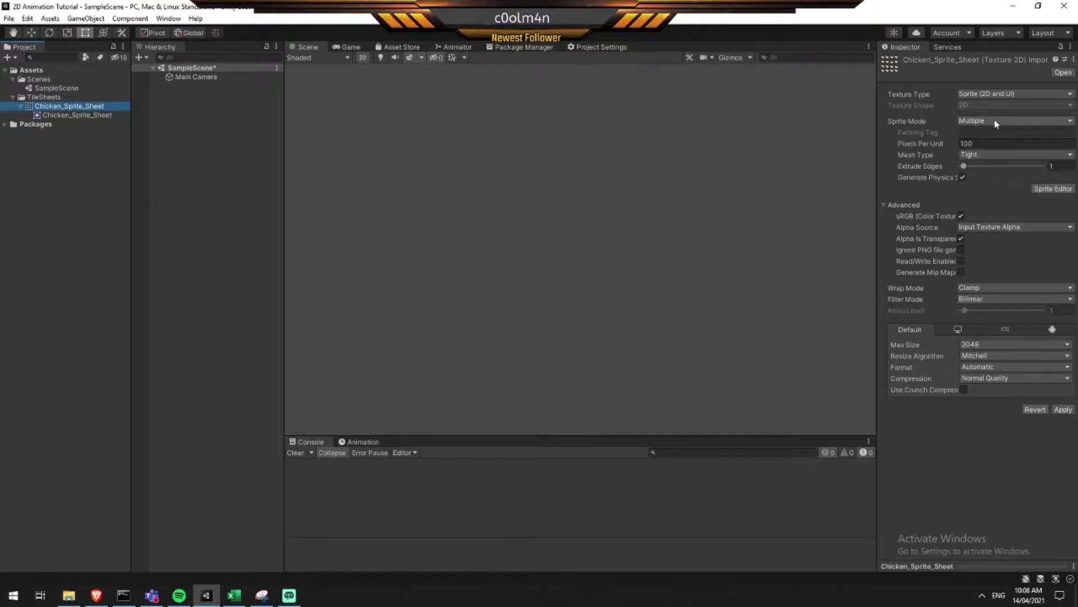
left_click(1060, 410)
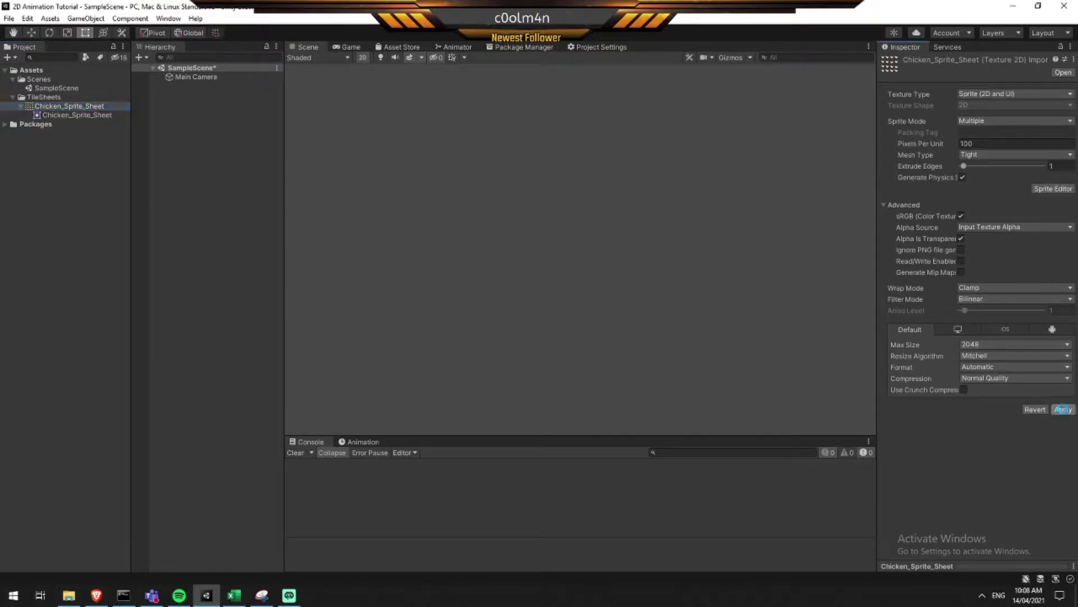
Open the chicken sheet in the Sprite Editor and slice it with Automatic type
left_click(1044, 190)
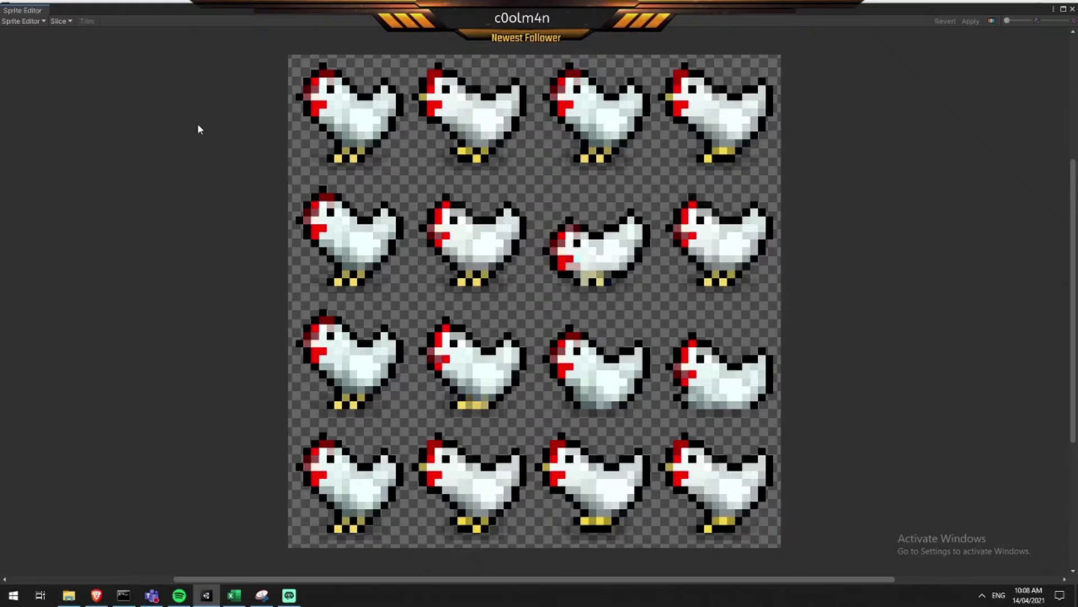
left_click(58, 21)
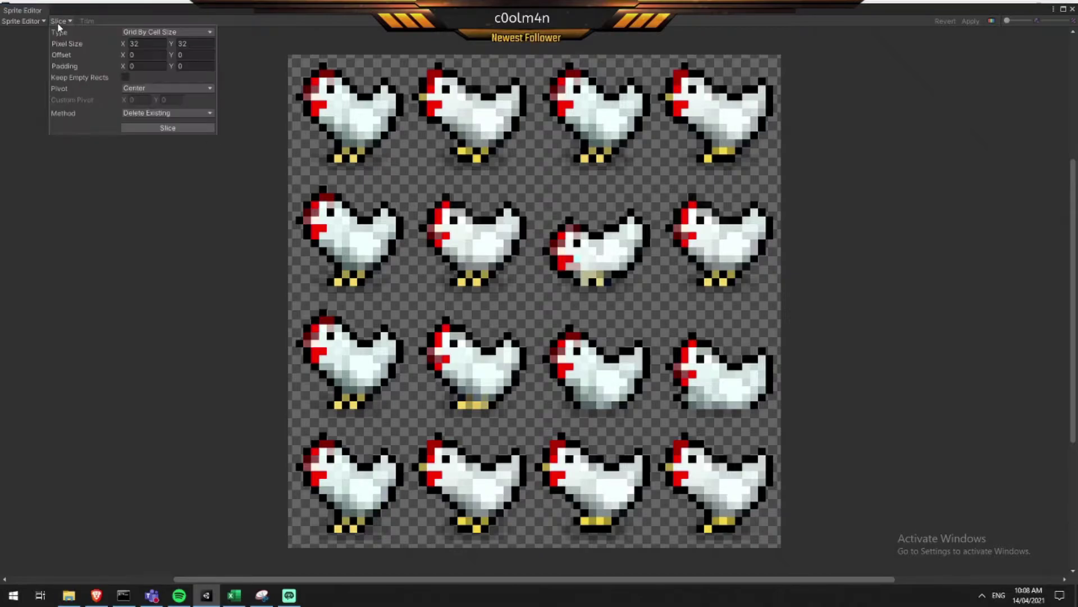
left_click(162, 32)
left_click(150, 41)
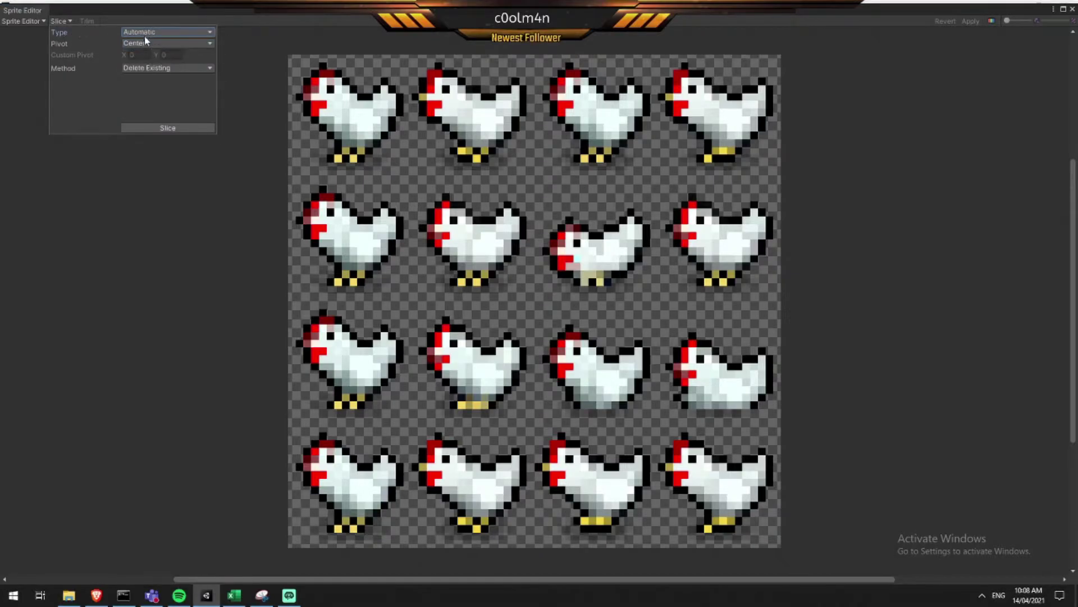
left_click(167, 128)
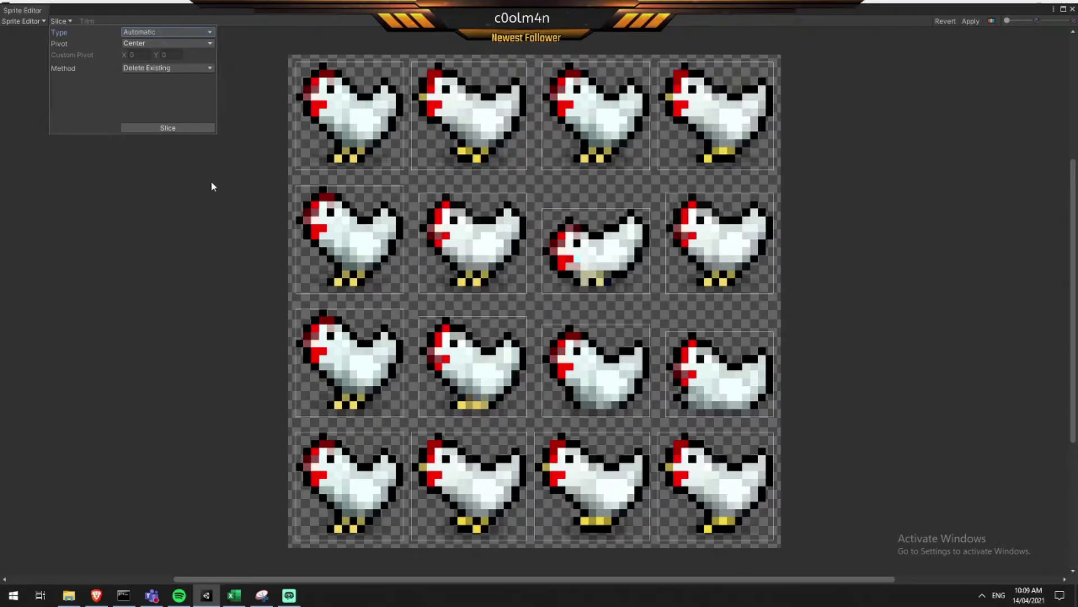
Switch slicing to Grid By Cell Size with 32 px width, then bring up File Explorer
left_click(165, 32)
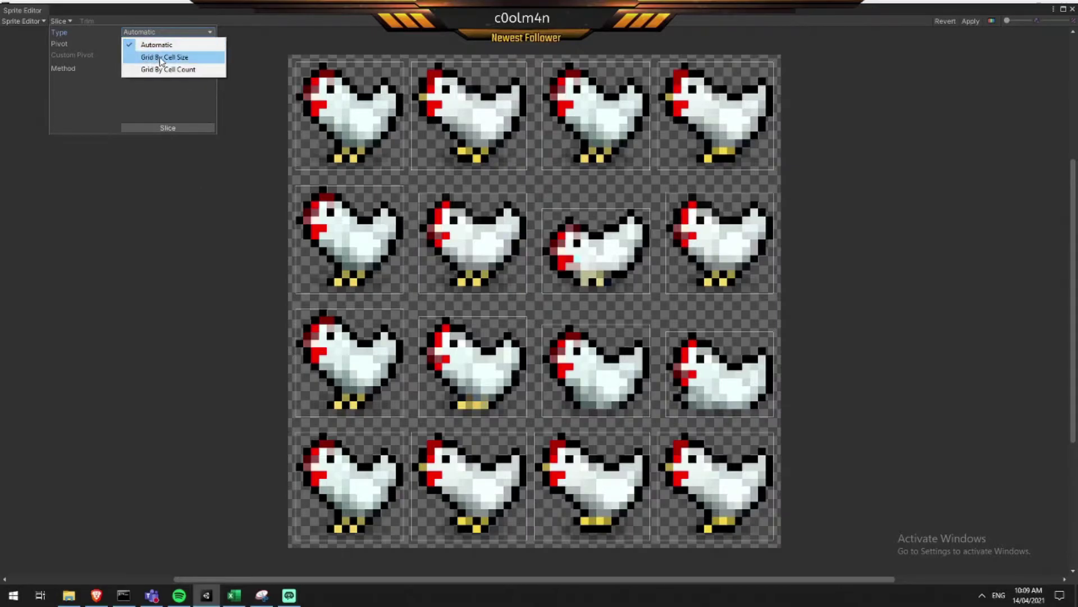
left_click(162, 57)
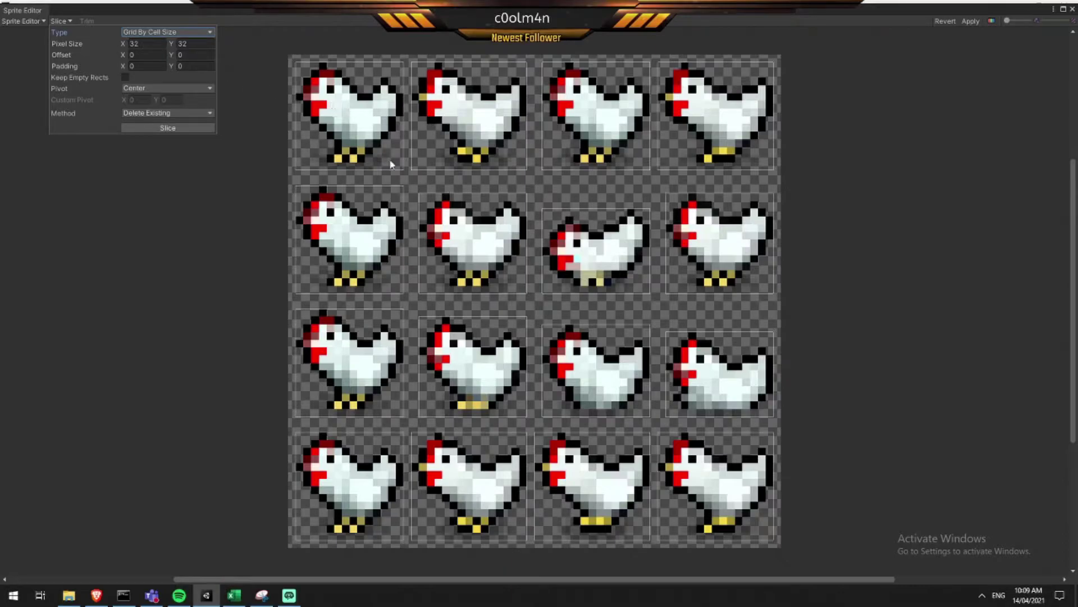
left_click(120, 44)
left_click(138, 44)
left_click(258, 112)
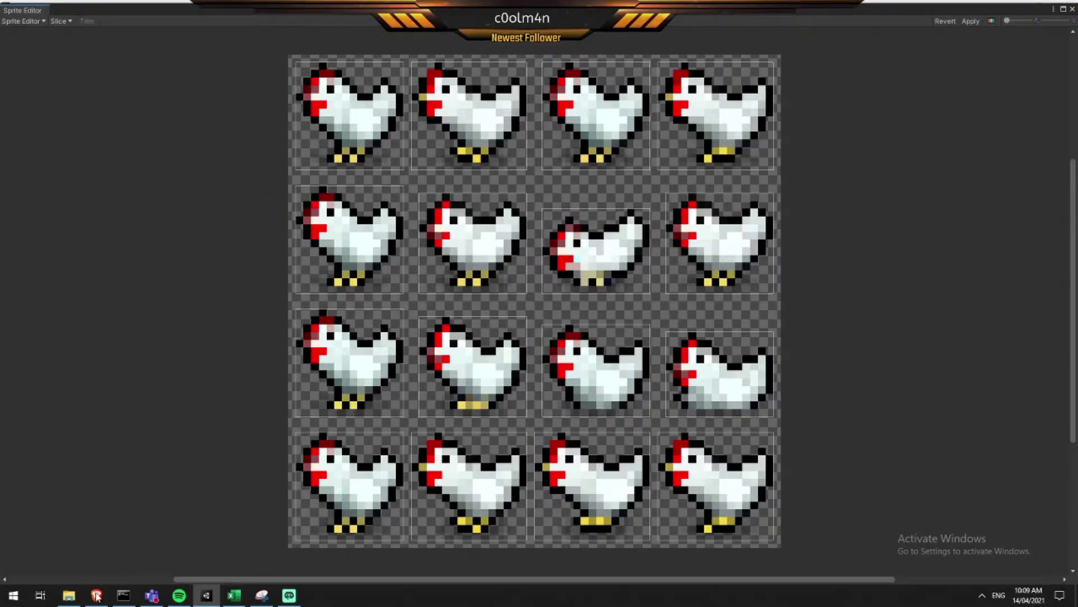
left_click(69, 595)
Open Chicken_Sprite_Sheet.png in Paint to confirm 128 × 128 px, close it, and return to Unity
double_click(306, 138)
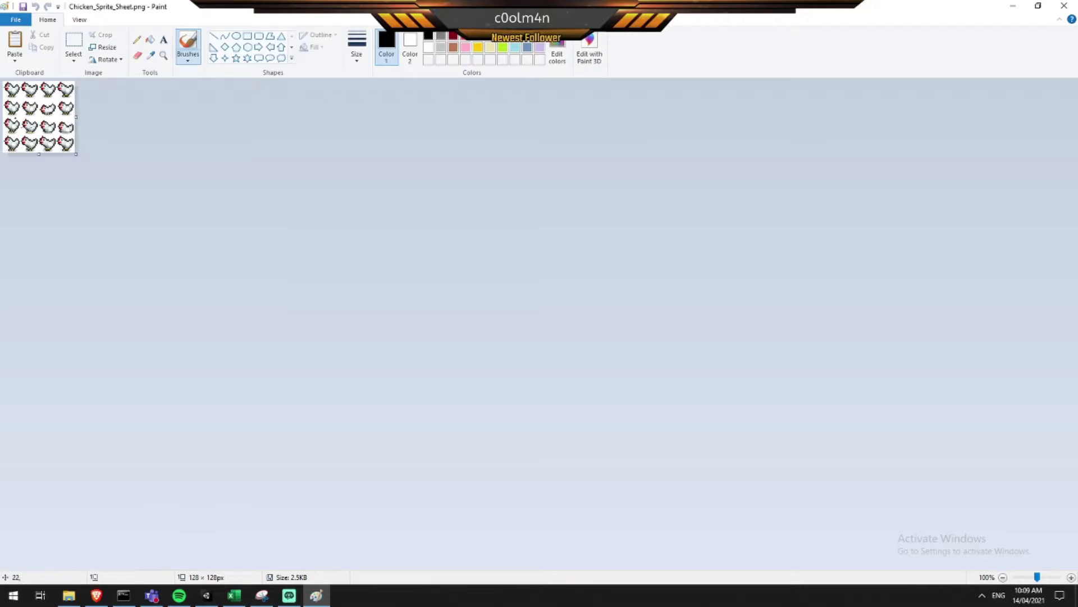
left_click(1071, 5)
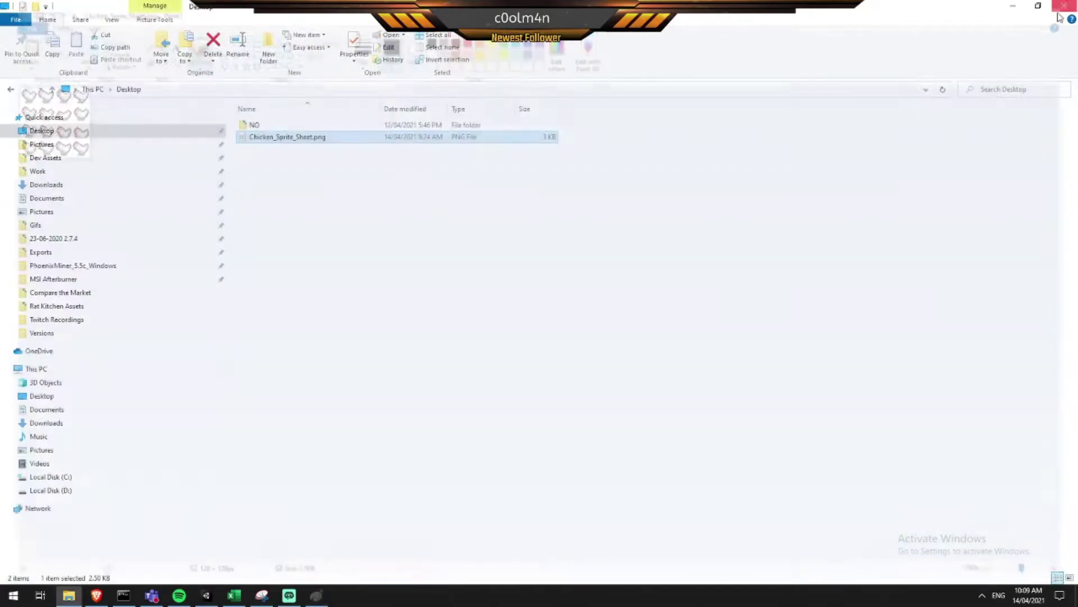
left_click(207, 595)
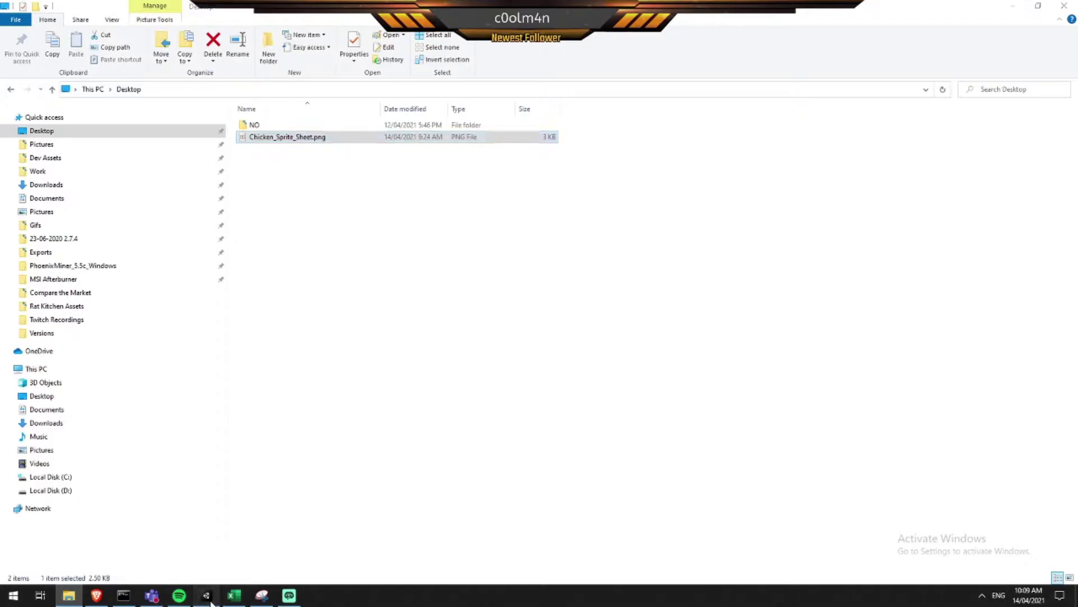
Slice the sheet into a 32 × 32 grid and inspect several of the resulting cells
left_click(69, 22)
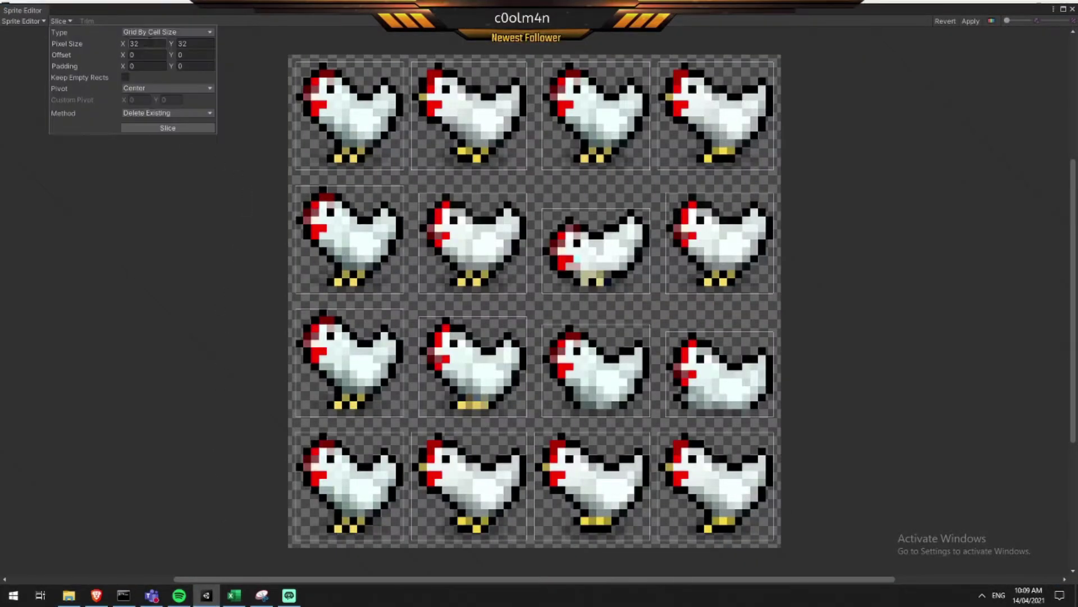
left_click(183, 43)
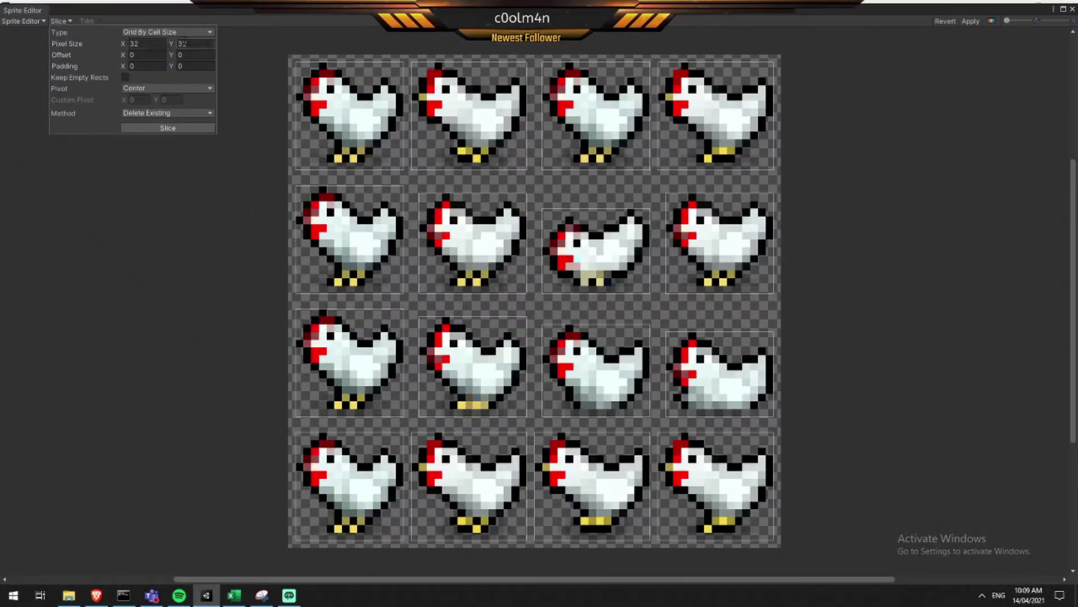
left_click(158, 127)
left_click(416, 125)
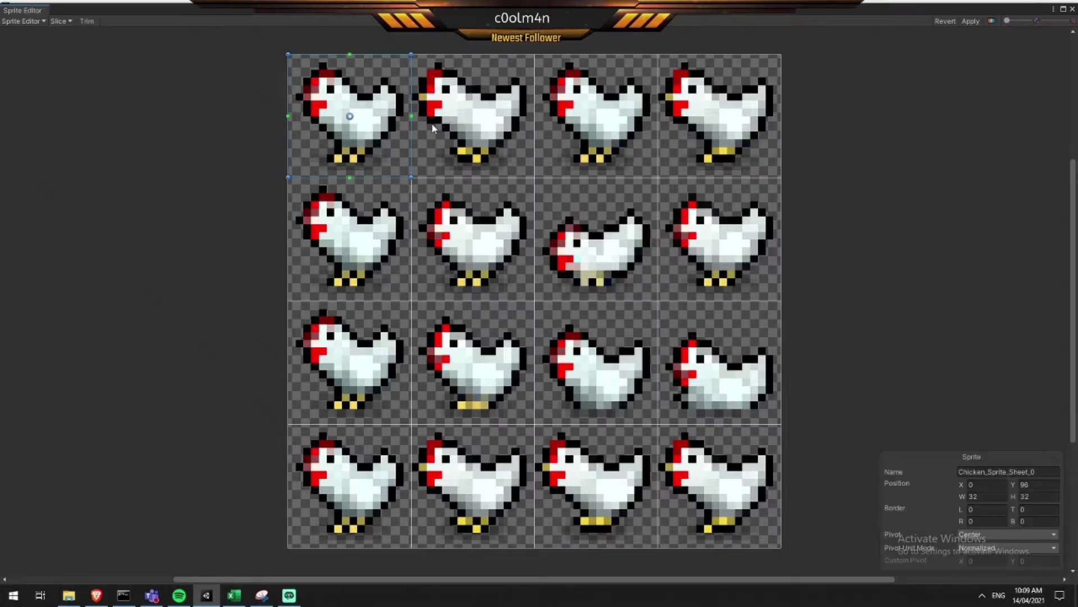
left_click(645, 209)
left_click(519, 225)
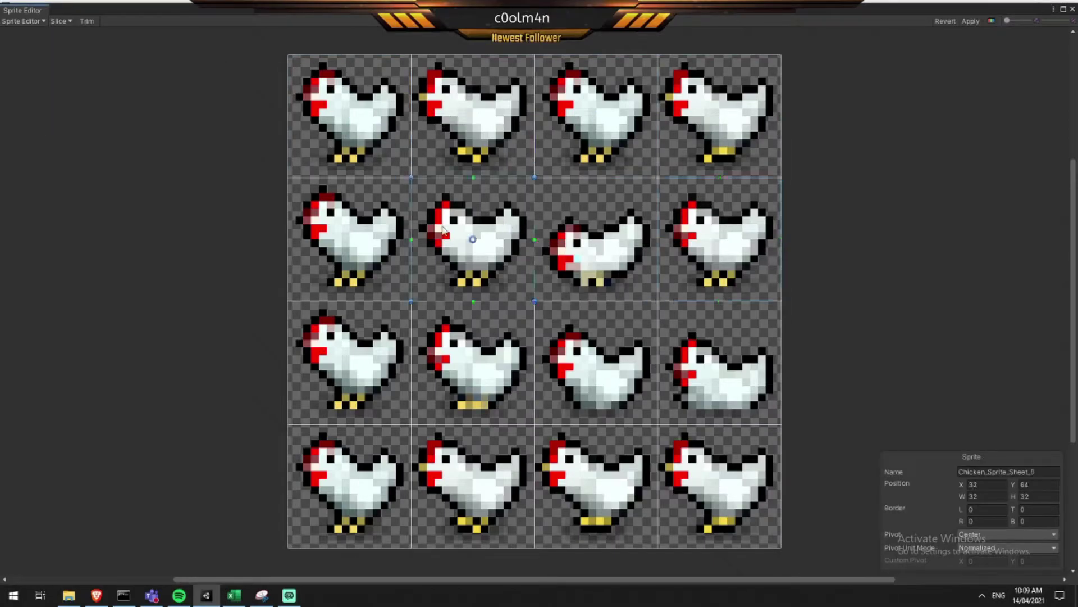
left_click(364, 233)
left_click(232, 163)
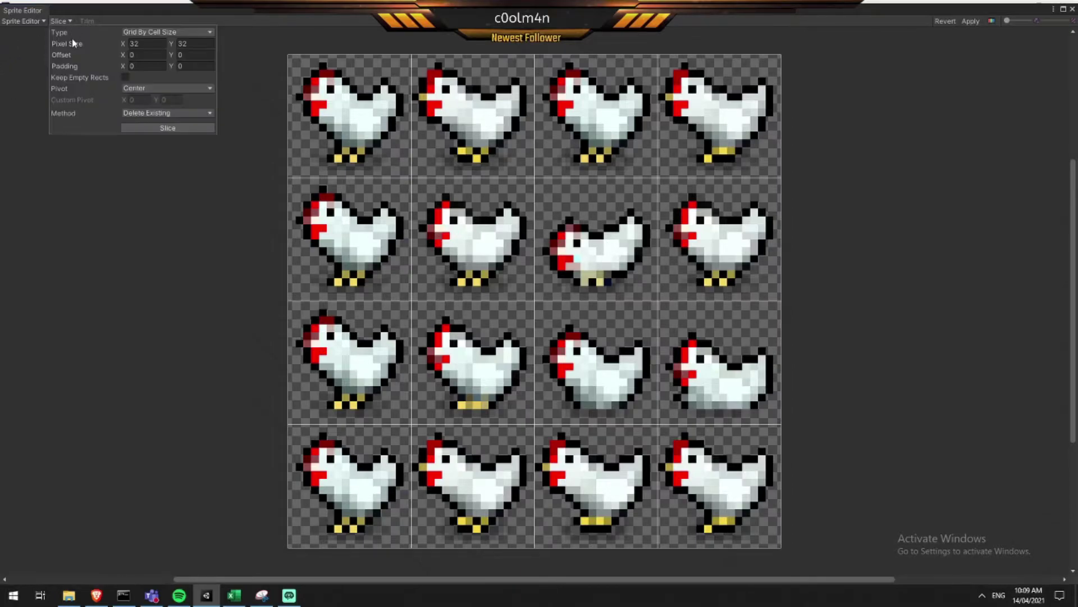
Try Automatic slicing, then re-slice into 32 × 32 cells and apply it
left_click(168, 32)
left_click(149, 42)
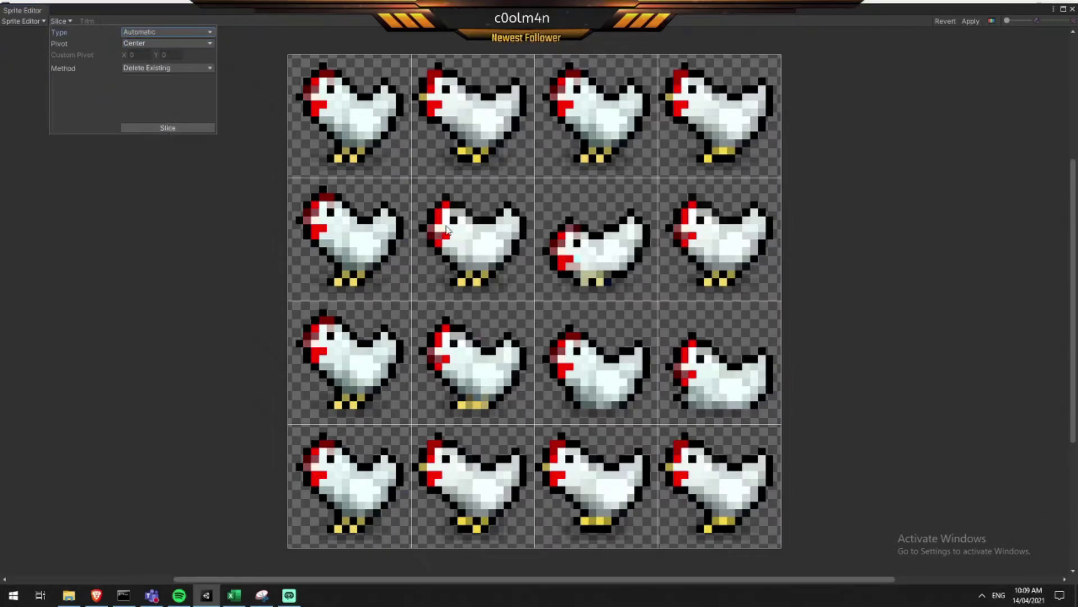
left_click(183, 128)
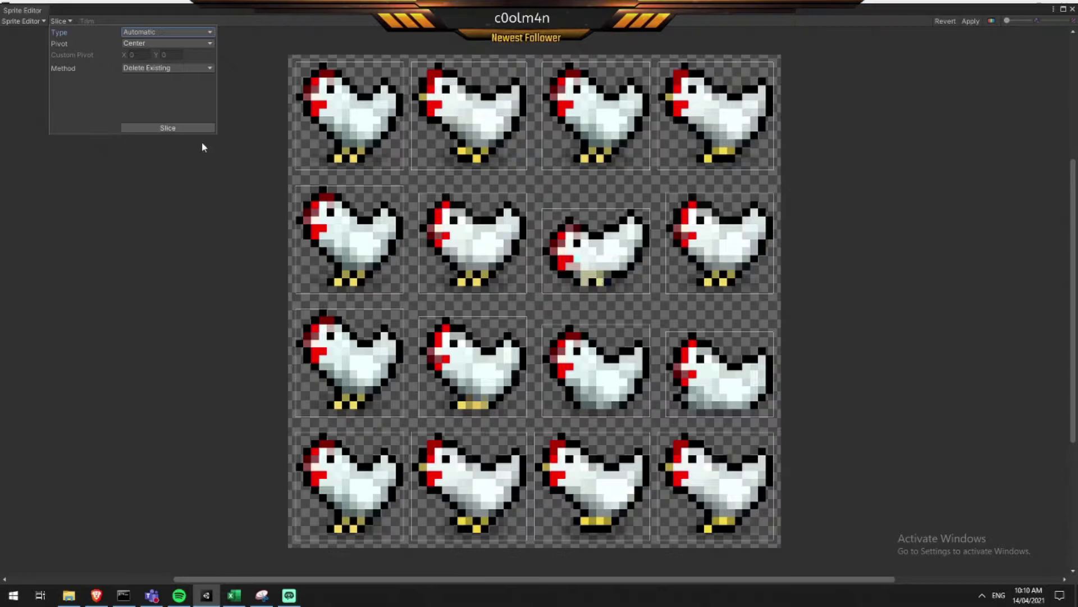
left_click(169, 32)
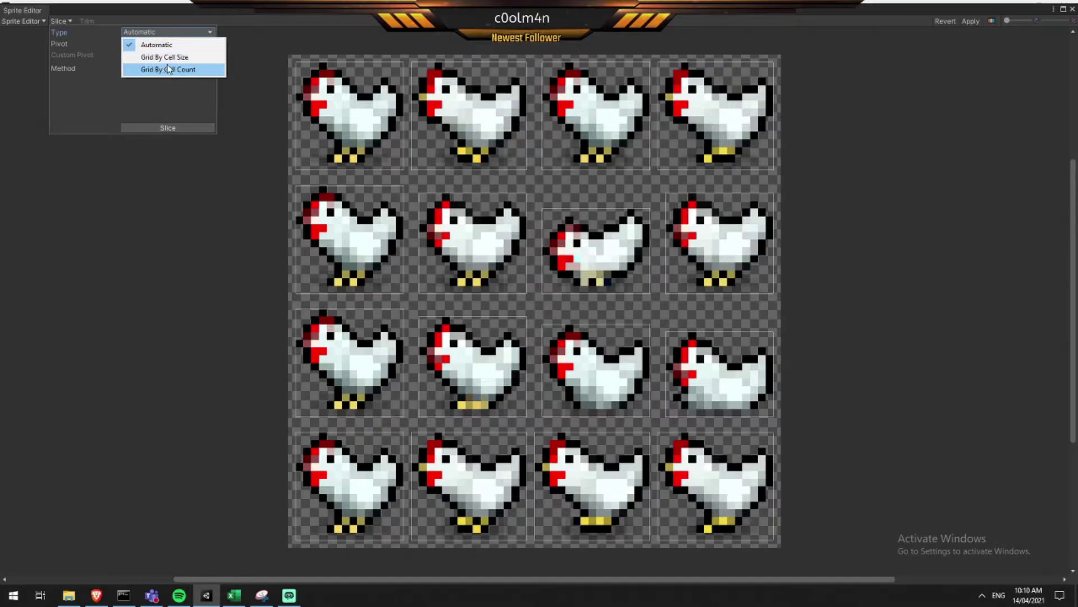
left_click(165, 56)
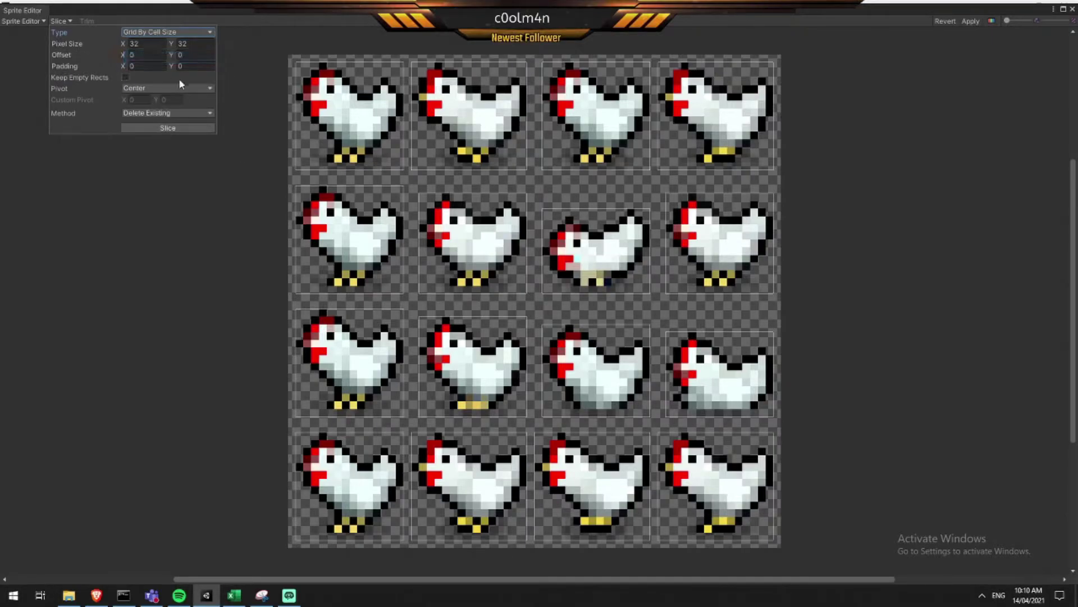
left_click(171, 131)
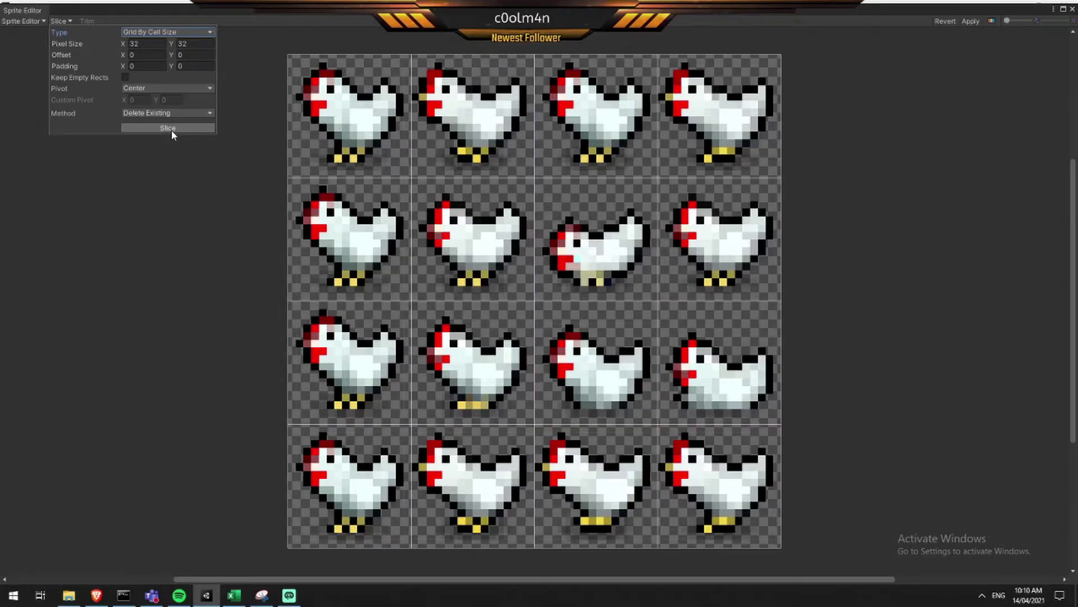
left_click(185, 200)
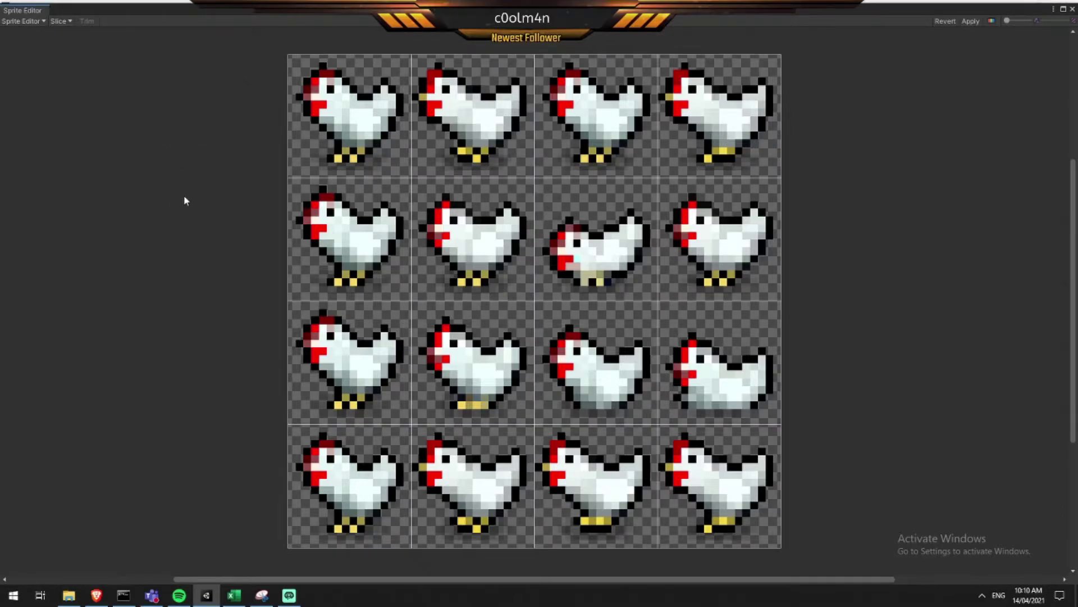
left_click(970, 22)
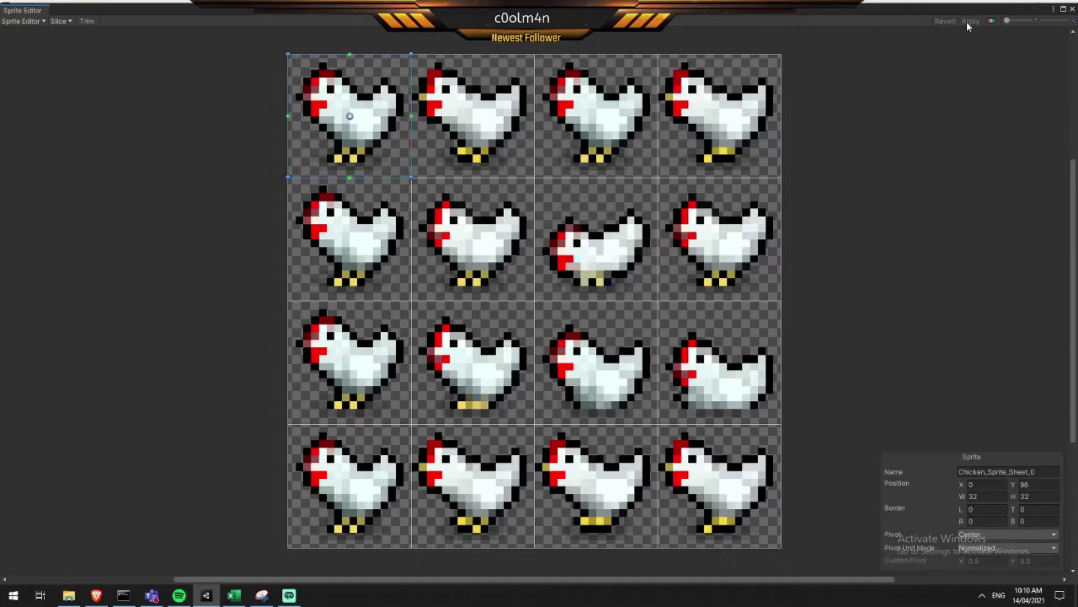
Close the Sprite Editor and select the first sliced sprite, Chicken_Sprite_Sheet_0
left_click(1072, 9)
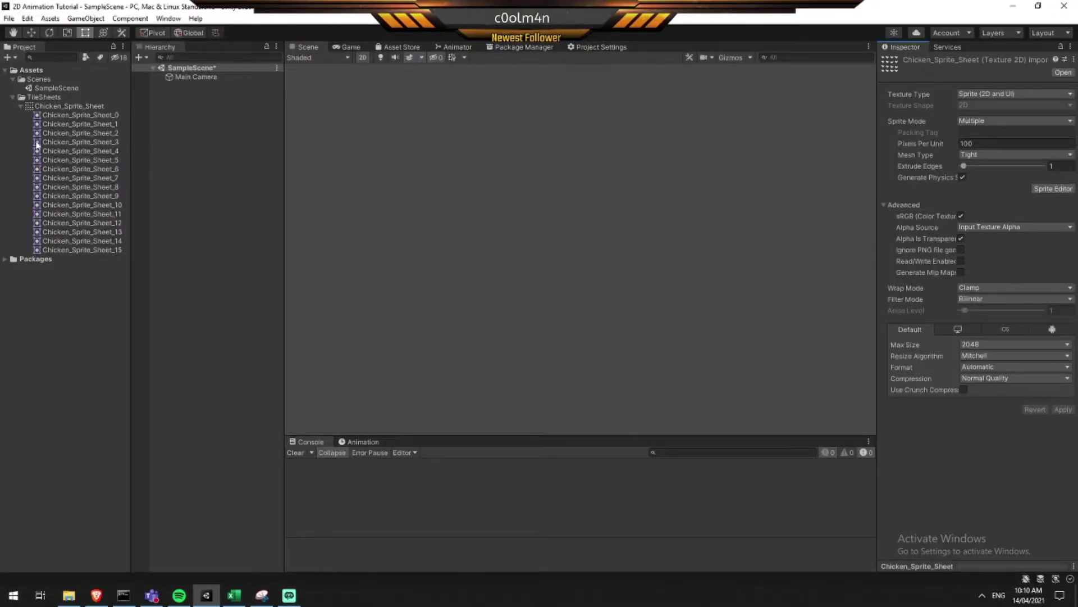
left_click(60, 106)
left_click(60, 115)
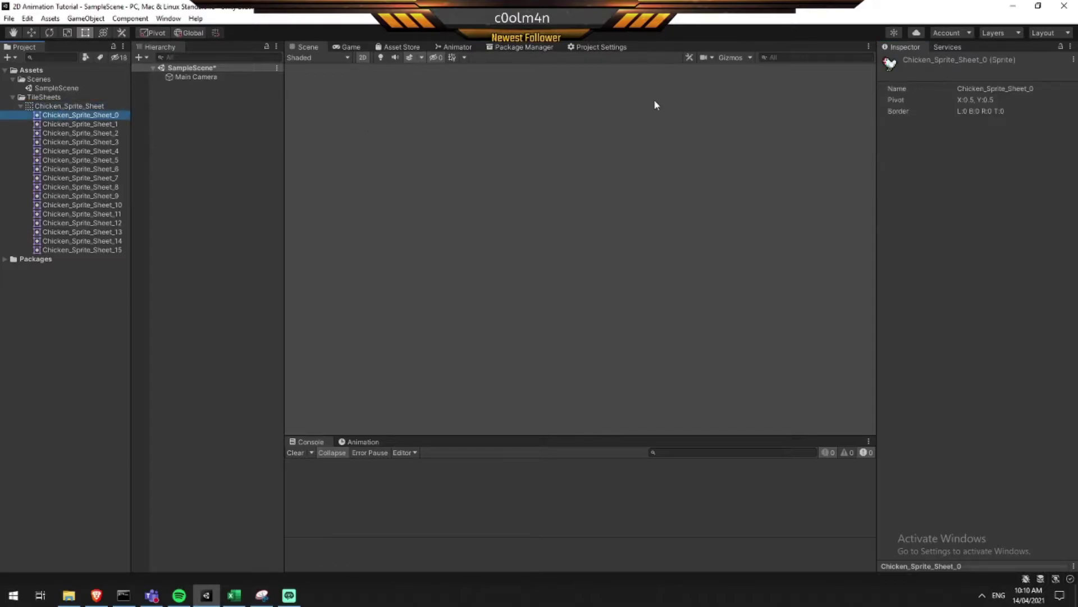
left_click(90, 109)
Test-place sliced sprites _0, _1, _4 and _6 in the scene, then delete them all
left_click_drag(91, 114, 192, 109)
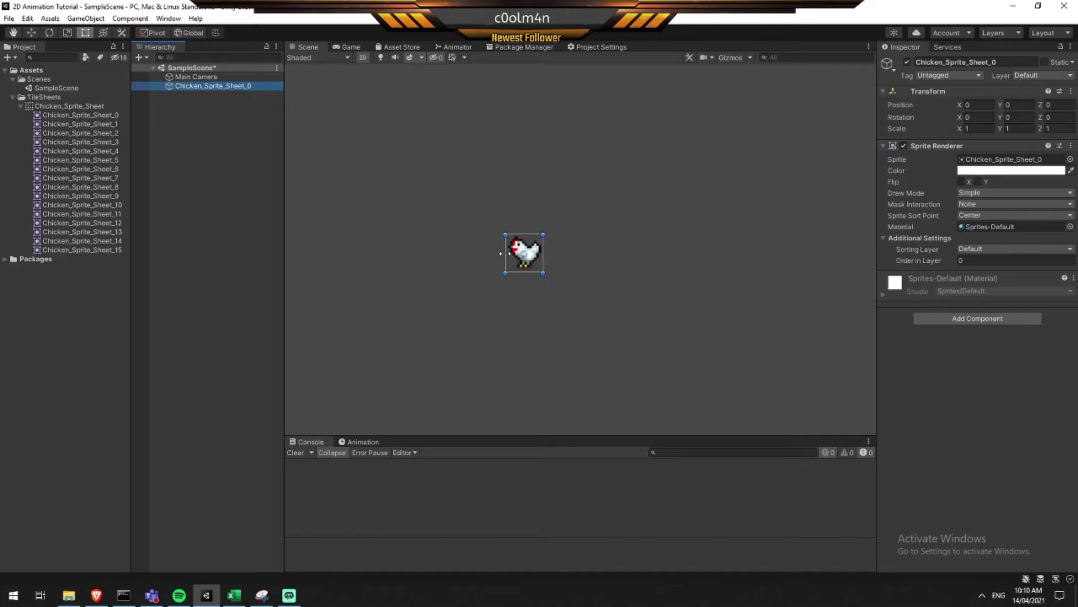
key("Delete")
left_click_drag(78, 123, 202, 107)
left_click_drag(65, 151, 207, 152)
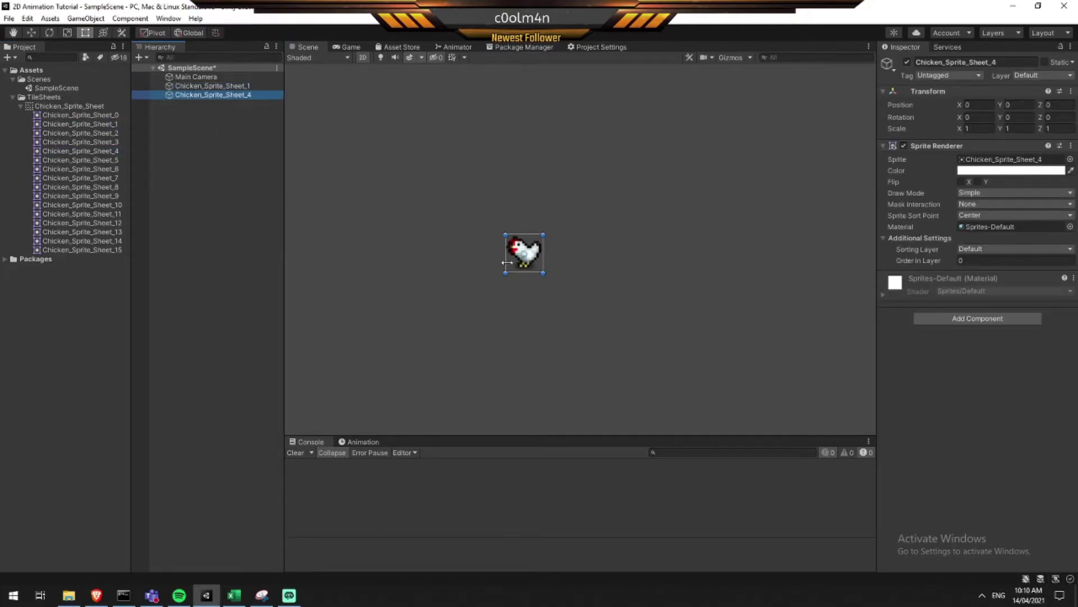
left_click_drag(533, 269, 589, 267)
left_click_drag(80, 168, 207, 168)
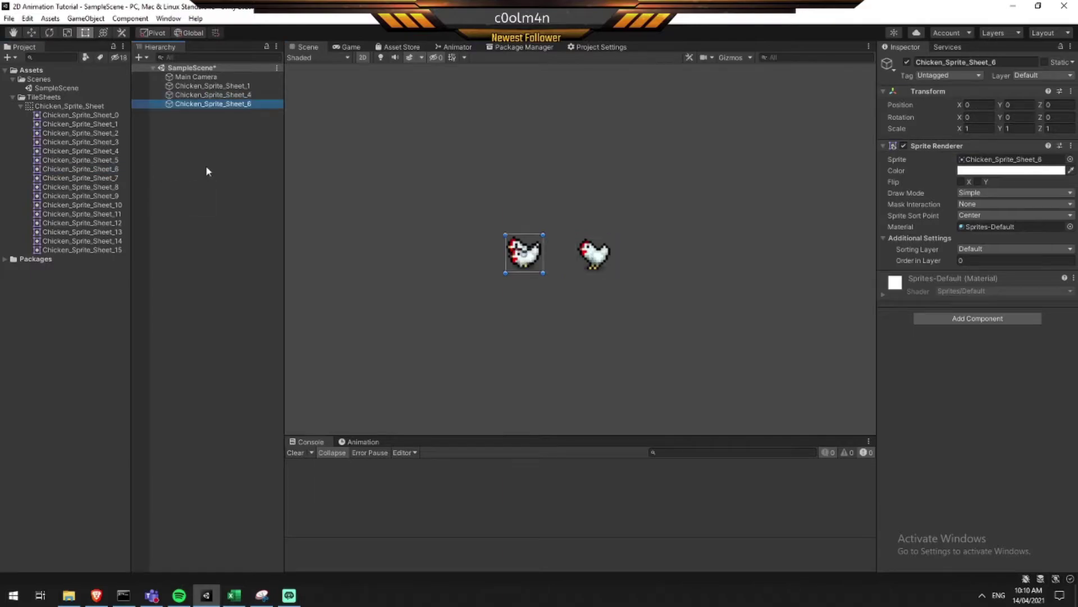
left_click_drag(527, 260, 434, 231)
key("Delete")
left_click(537, 262)
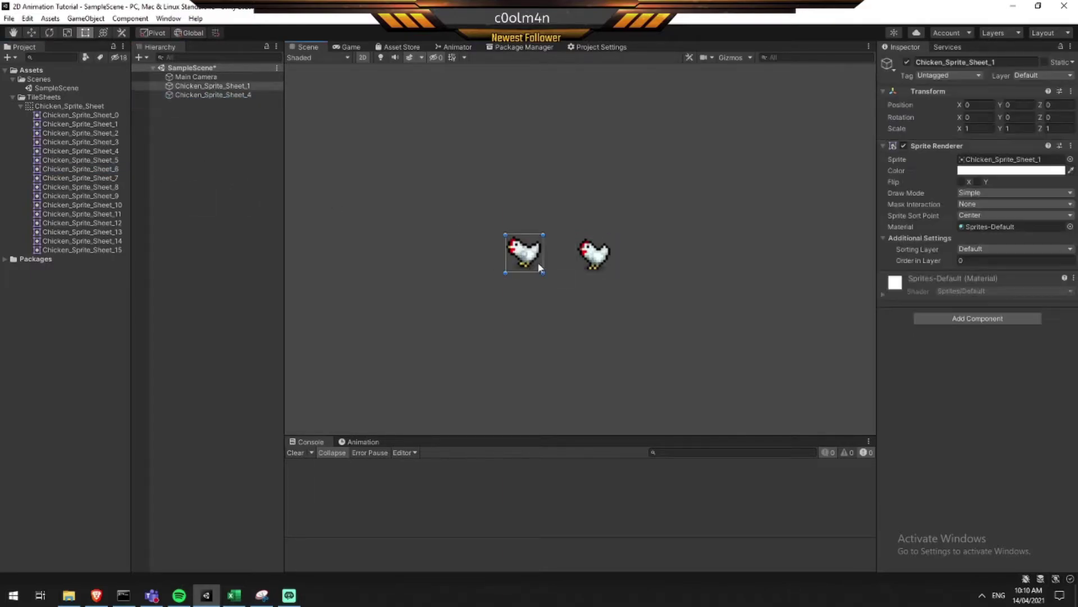
key("Delete")
left_click(601, 263)
key("Delete")
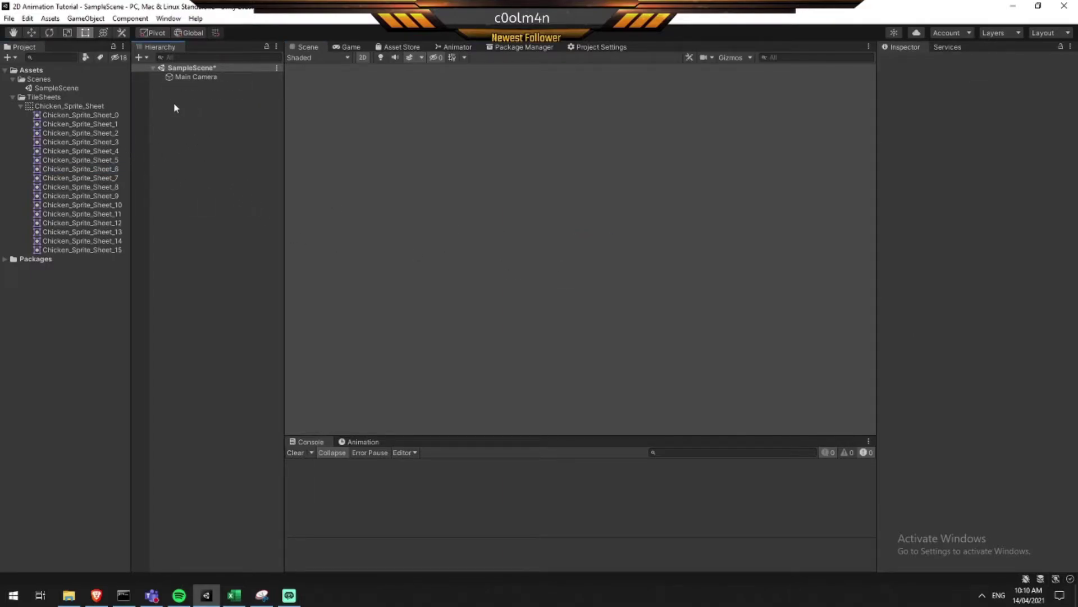
Add Chicken_Sprite_Sheet_0 to the scene and open the sheet's Max Size dropdown, still 2048
left_click(88, 107)
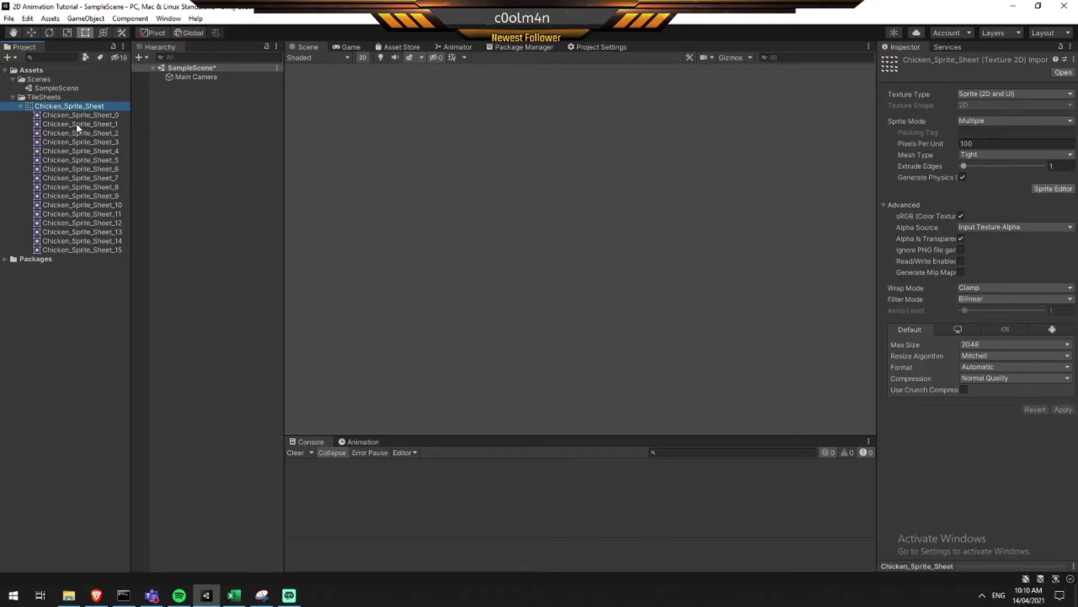
left_click_drag(79, 114, 194, 107)
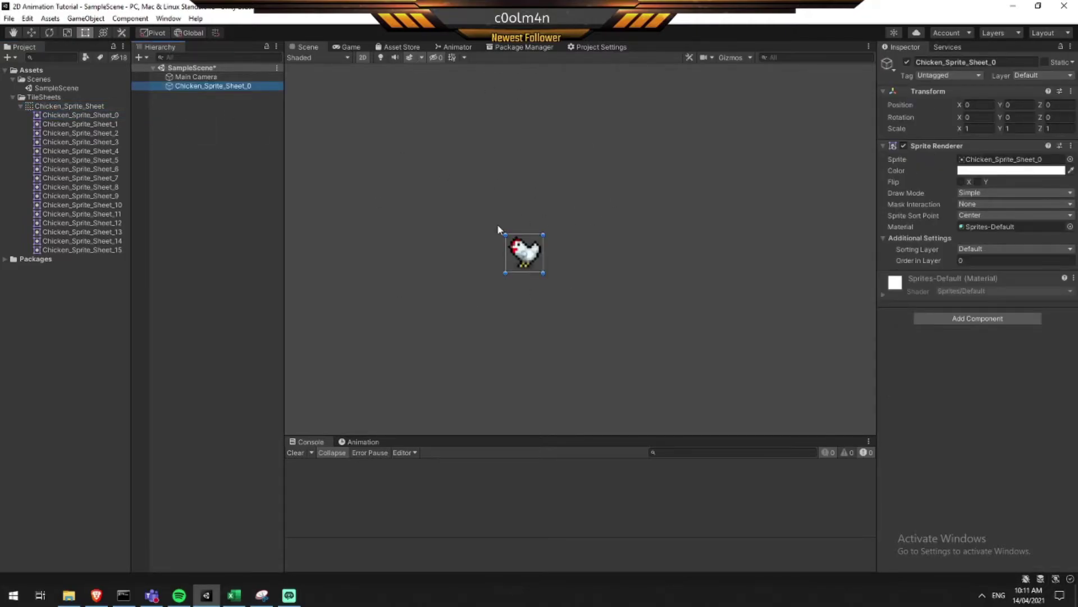
left_click(78, 106)
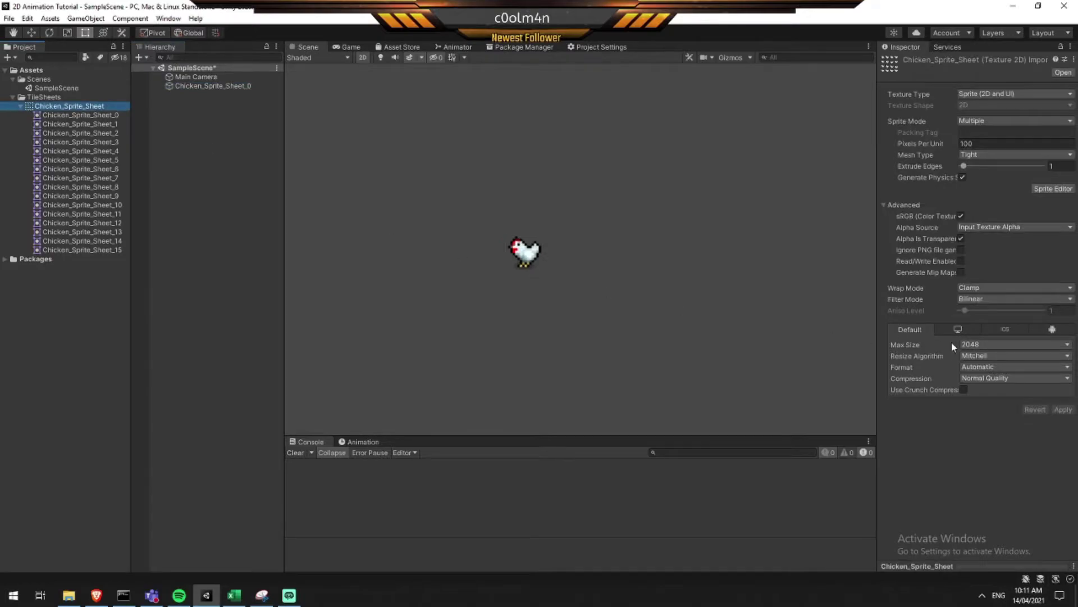
left_click(984, 345)
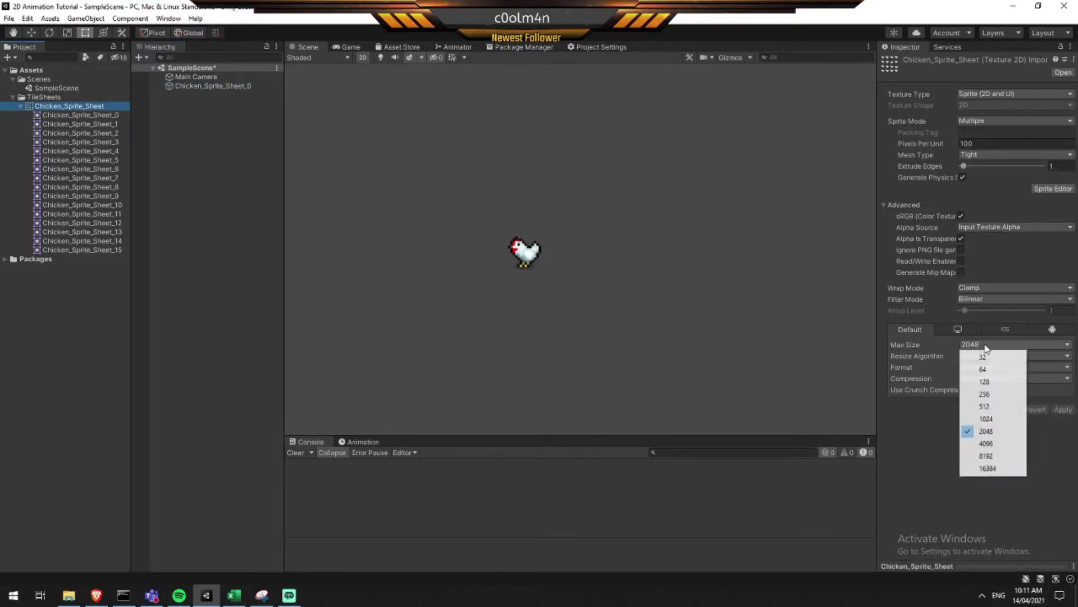
Set the chicken sprite sheet's Max Size to 128 and apply it
left_click(982, 384)
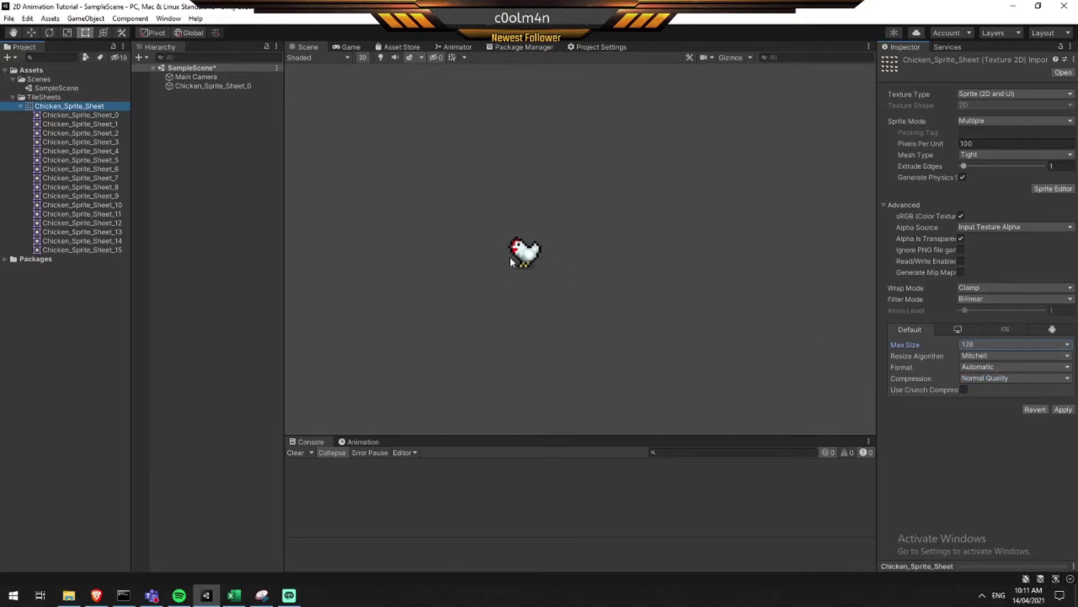
scroll(510, 259, "up", 5)
middle_click_drag(643, 331, 674, 340)
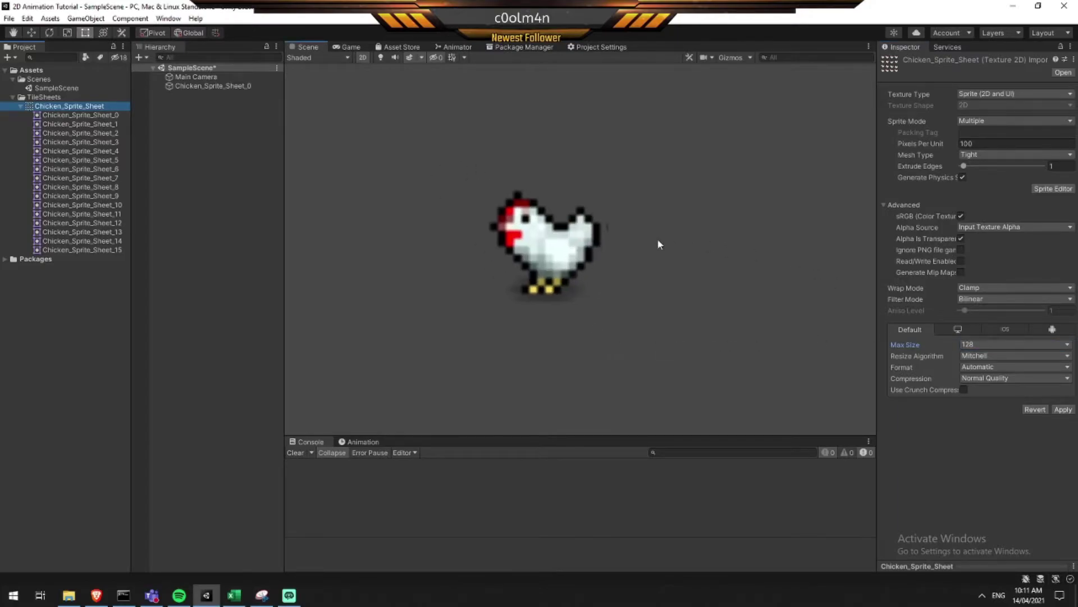
left_click(1064, 410)
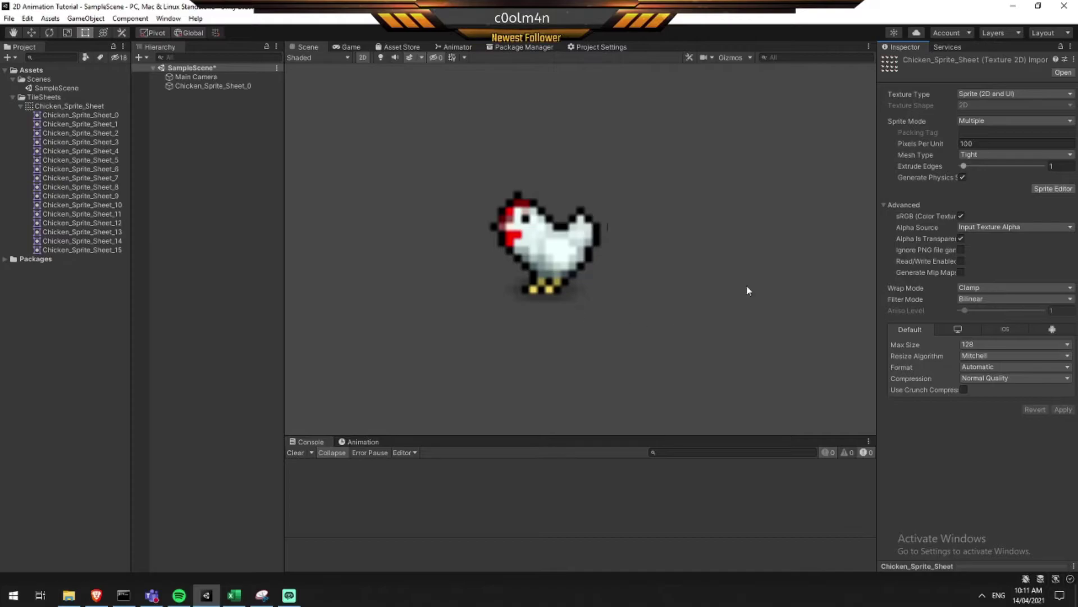
Try Max Size 64, then 32, applying each to the sprite sheet
left_click(985, 344)
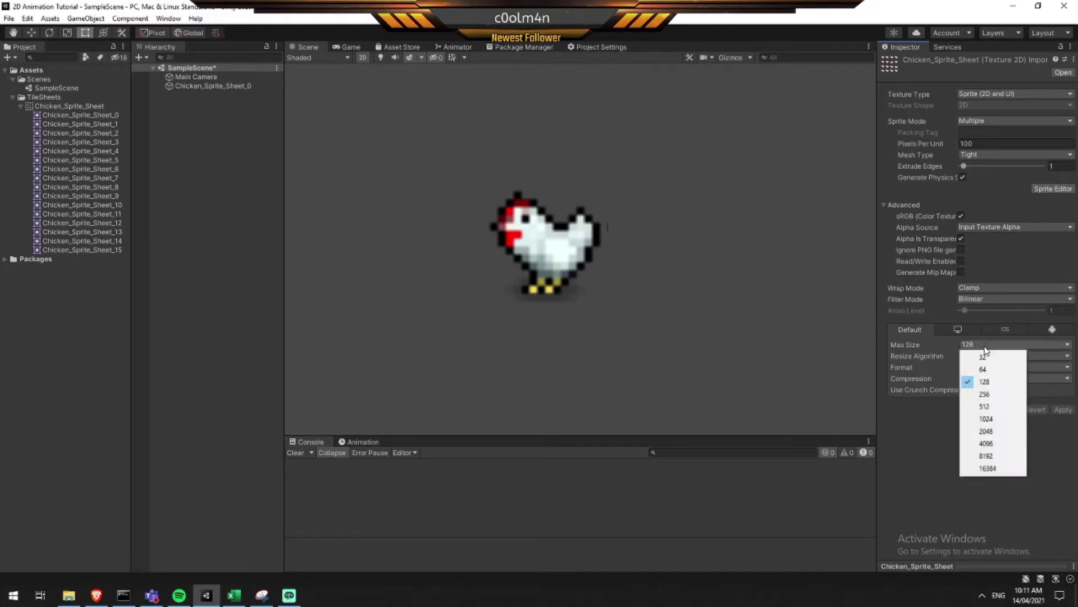
left_click(987, 370)
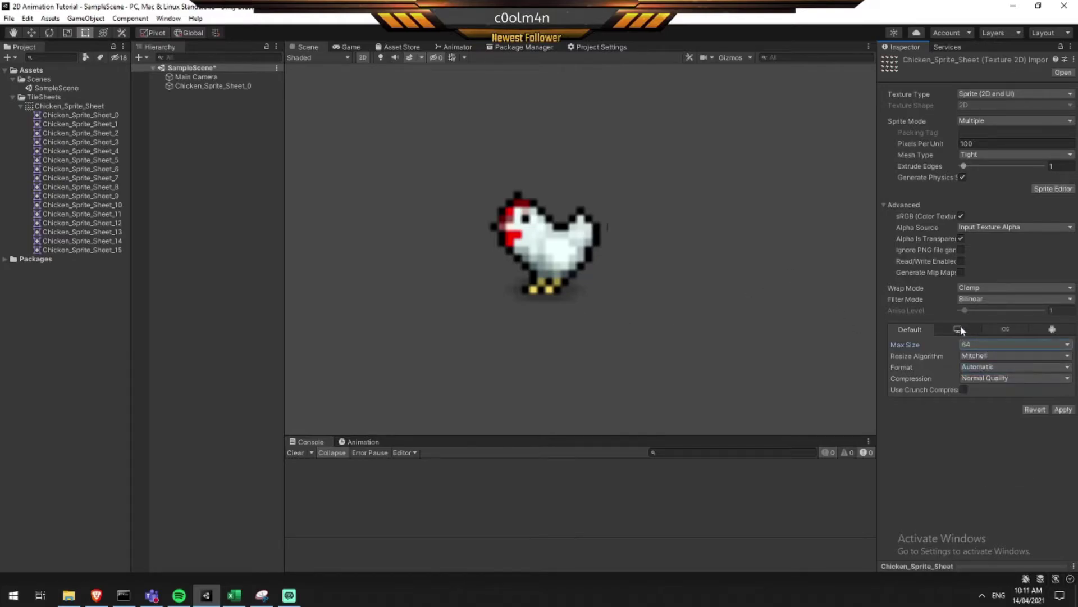
left_click(1061, 410)
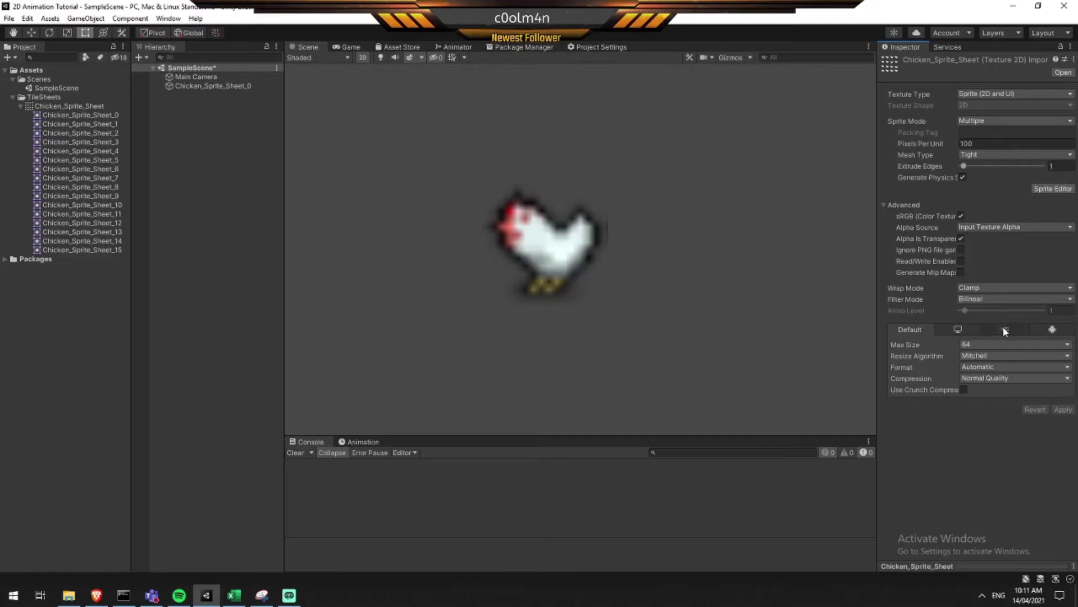
left_click(1014, 344)
left_click(987, 359)
left_click(1061, 410)
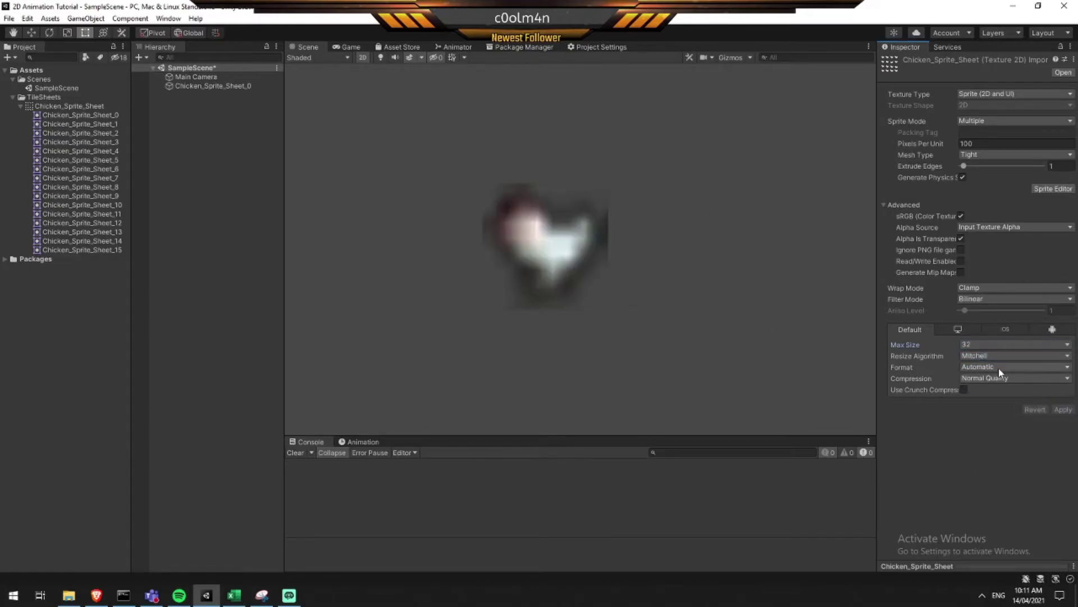
Apply Max Size 128 again, then try 2048 and apply
left_click(1006, 343)
left_click(993, 386)
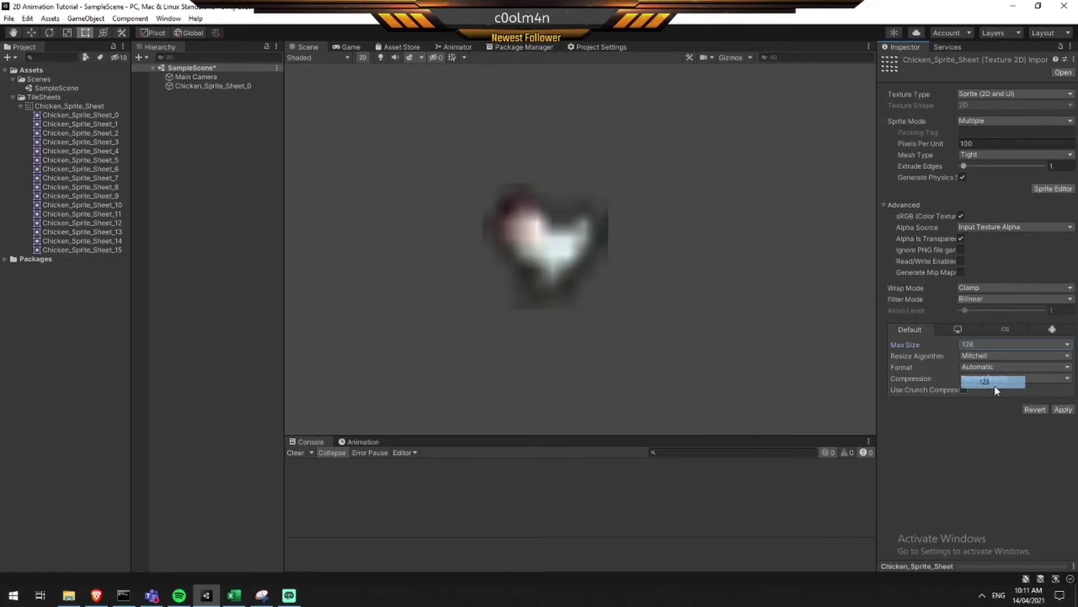
left_click(1063, 409)
left_click(984, 345)
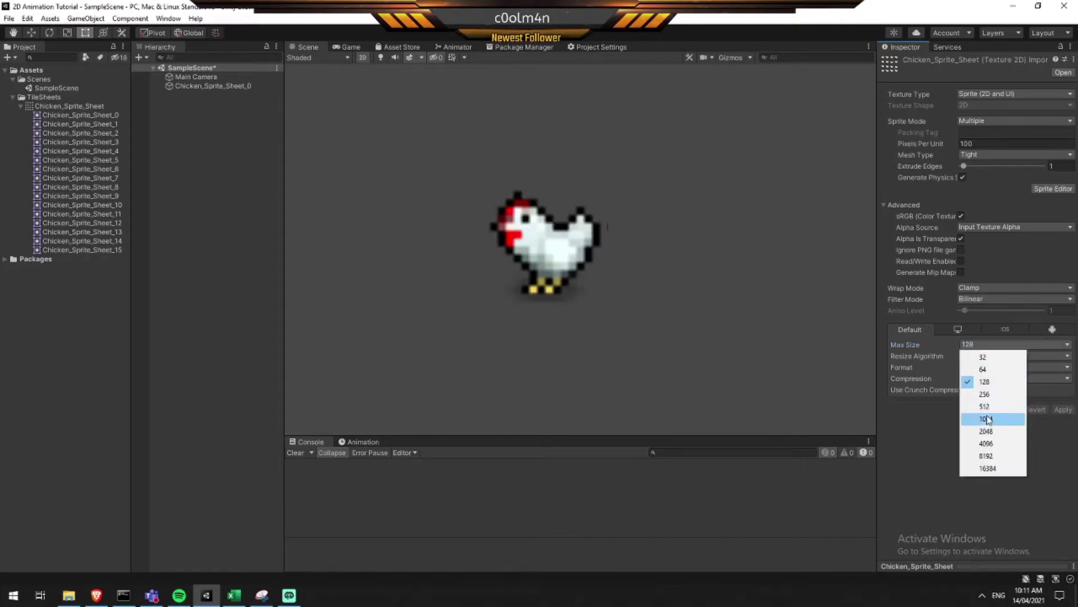
left_click(986, 432)
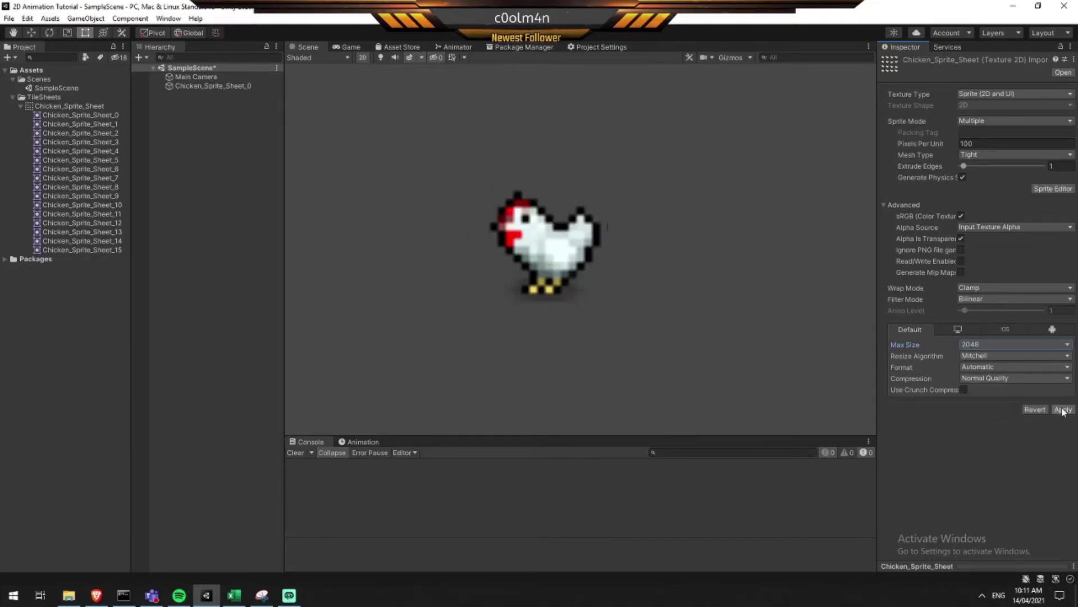
left_click(1063, 410)
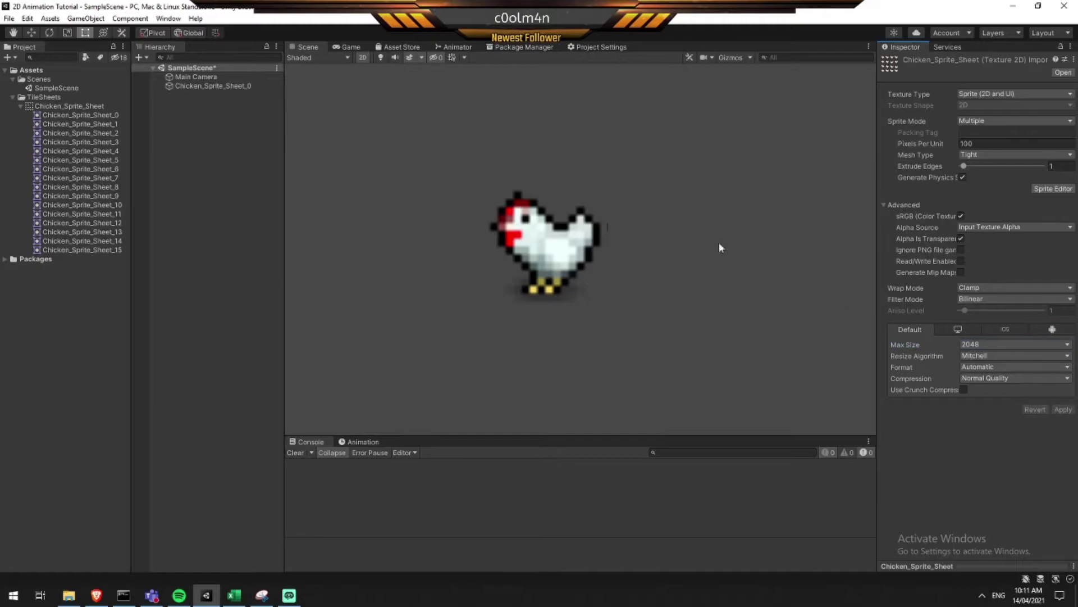
Restore Max Size to 128, apply, then reselect Chicken_Sprite_Sheet and keep 128
left_click(983, 345)
left_click(985, 382)
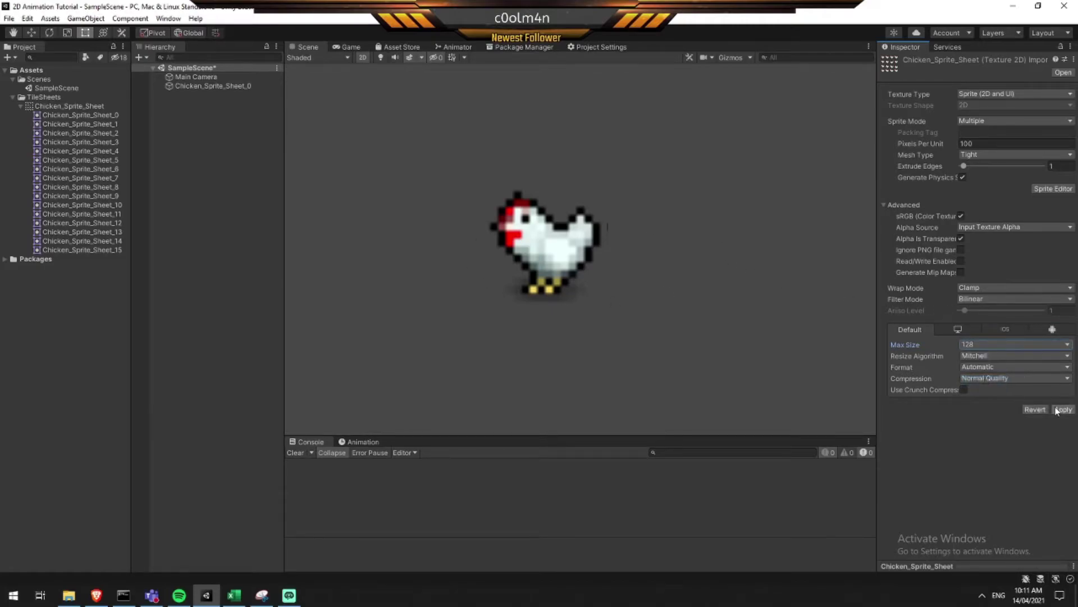
left_click(1063, 410)
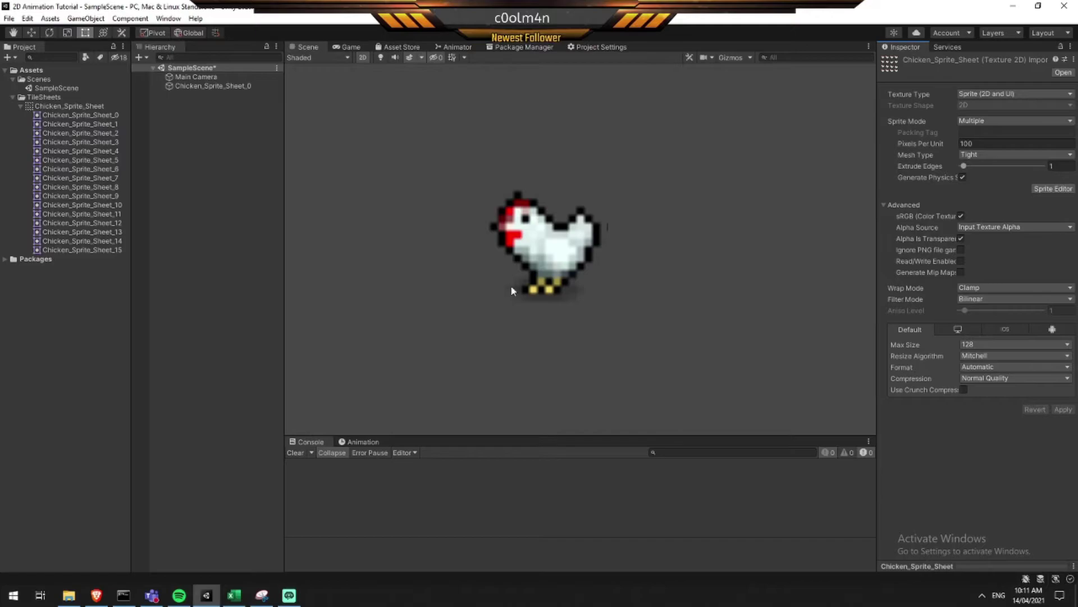
scroll(500, 281, "down", 5)
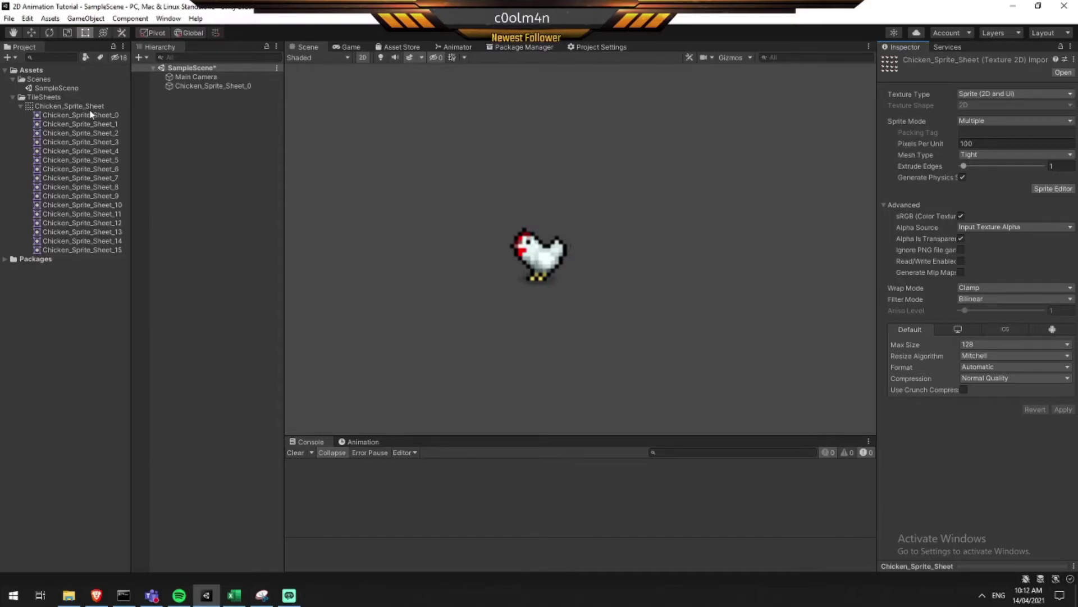
left_click(15, 105)
left_click(22, 106)
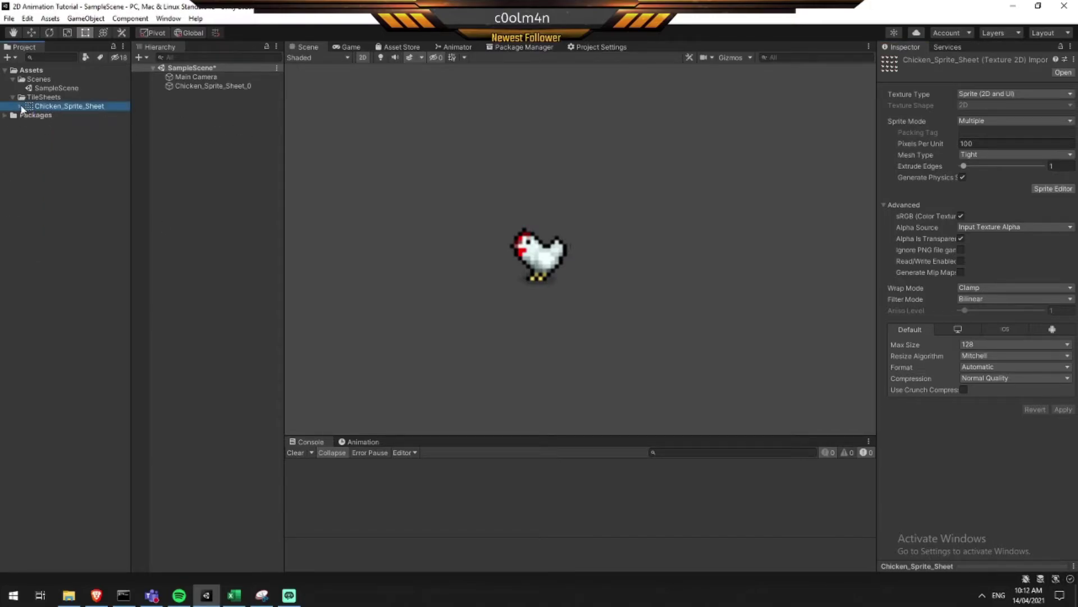
left_click(988, 343)
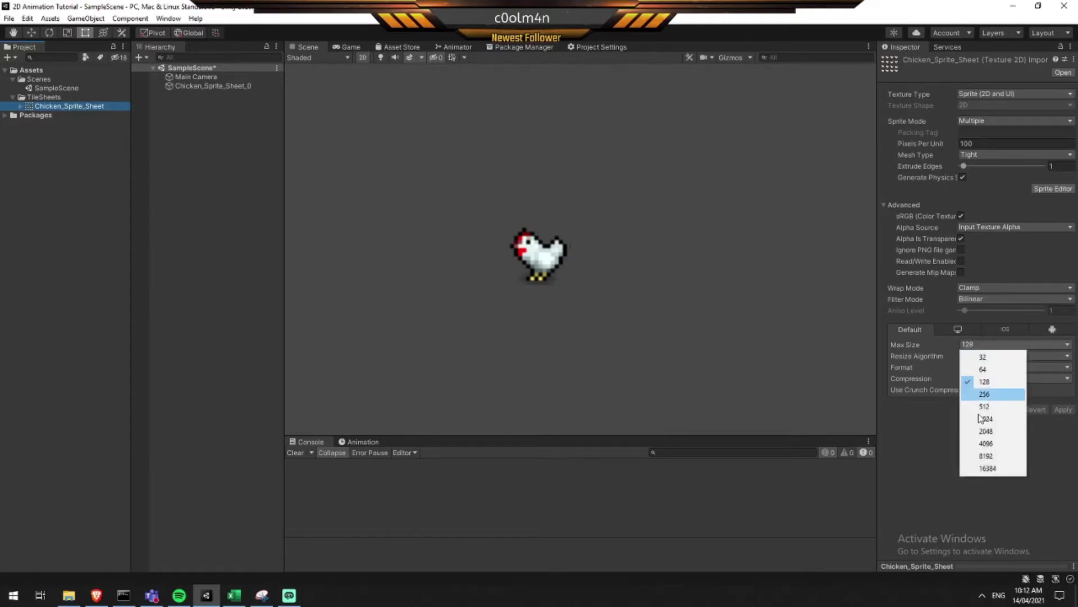
left_click(983, 426)
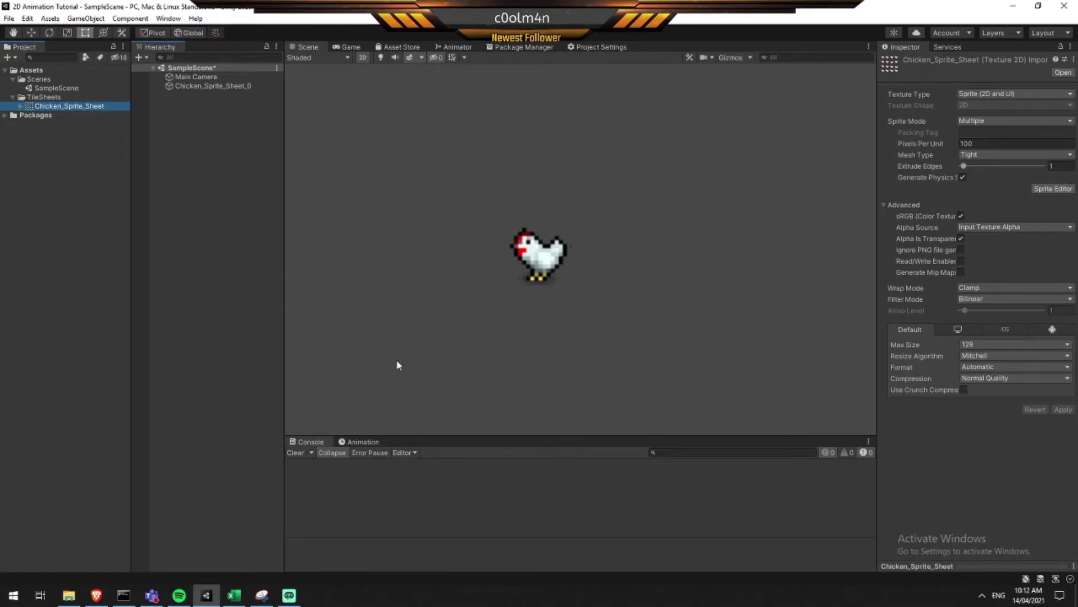
Add a Profiler tab to the bottom panel beside Console and Animation
right_click(409, 441)
mouse_move(444, 464)
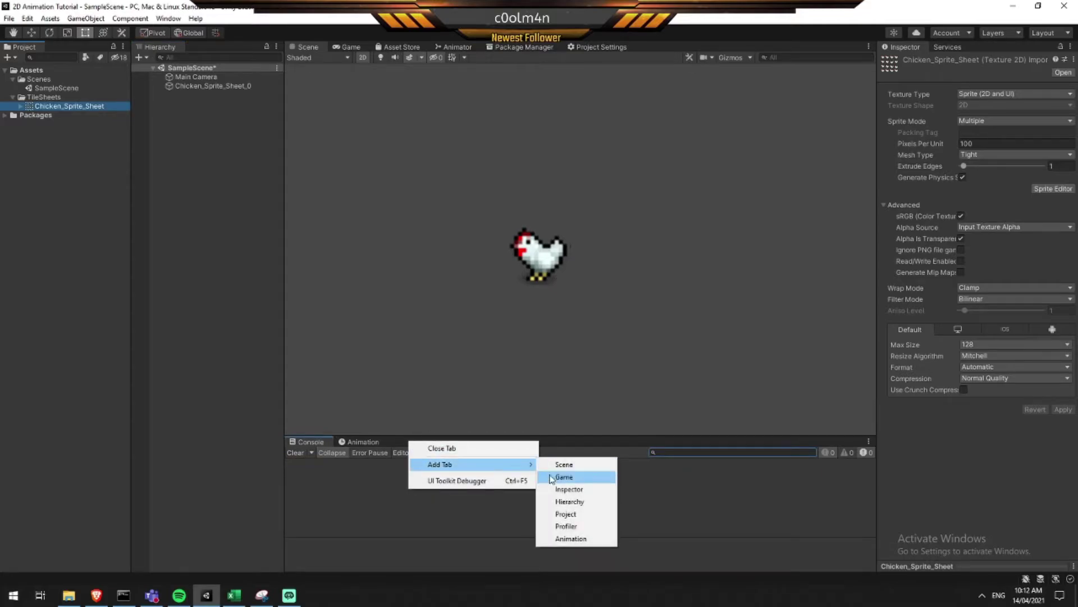
left_click(565, 526)
Enlarge the Profiler panel, then shrink it back and bring up its tab menu
left_click_drag(516, 434, 506, 140)
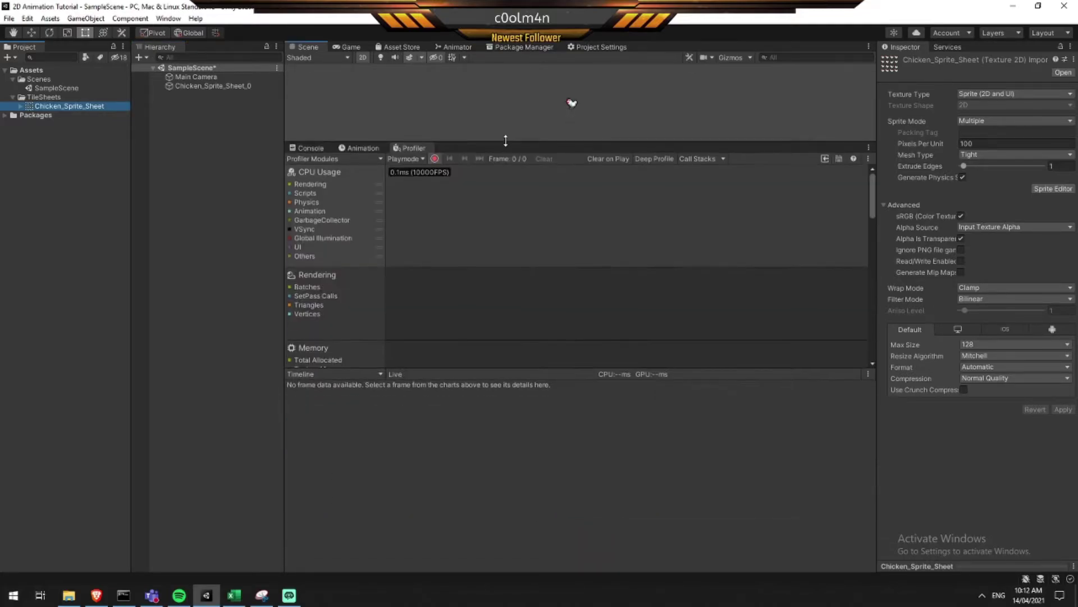
scroll(332, 302, "down", 3)
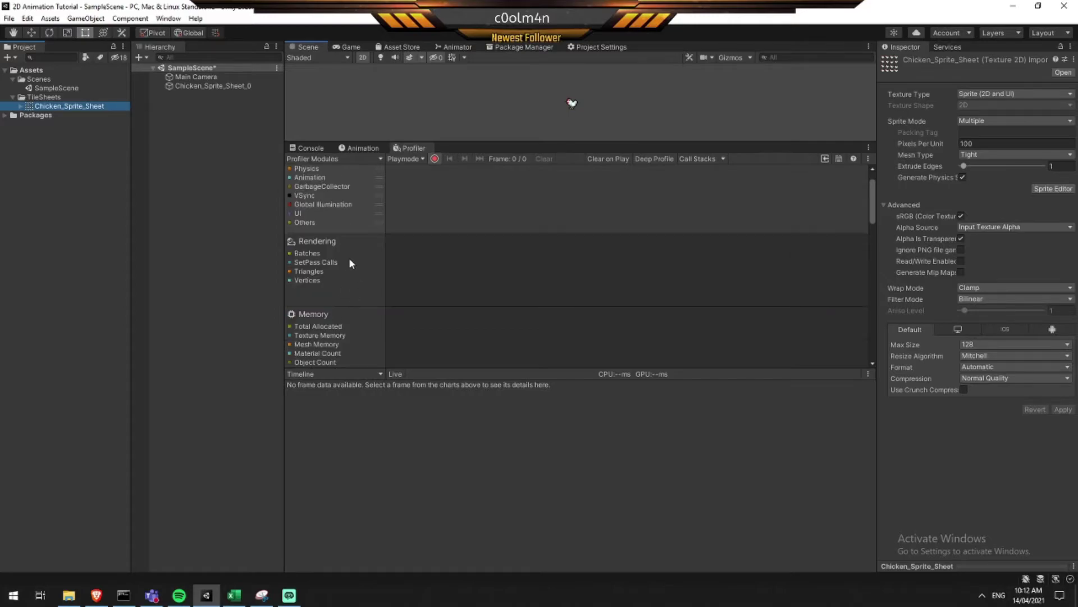
scroll(457, 304, "up", 3)
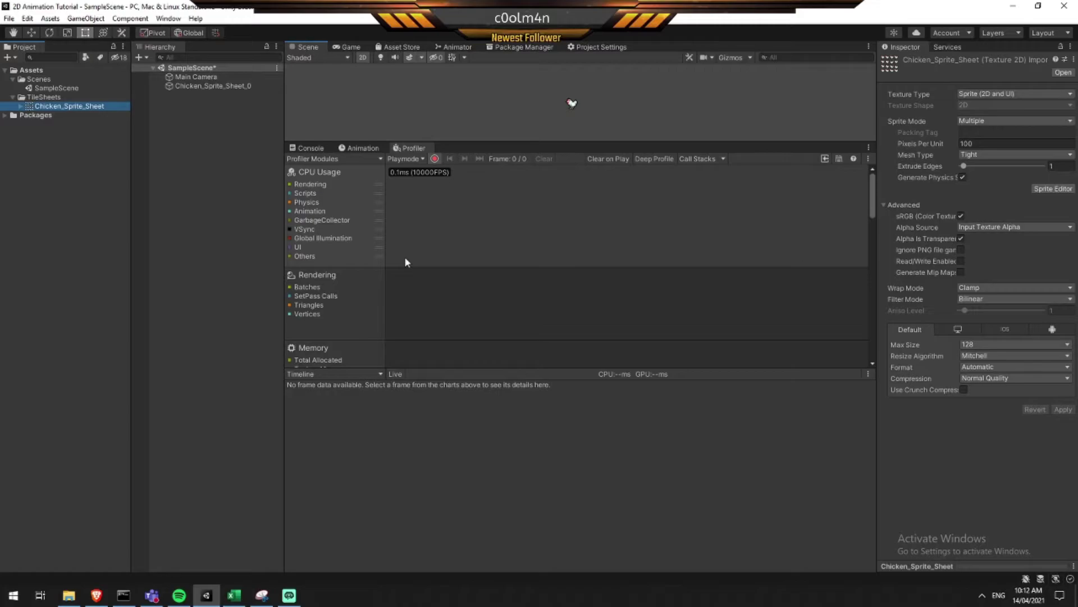
left_click_drag(462, 141, 456, 368)
right_click(421, 375)
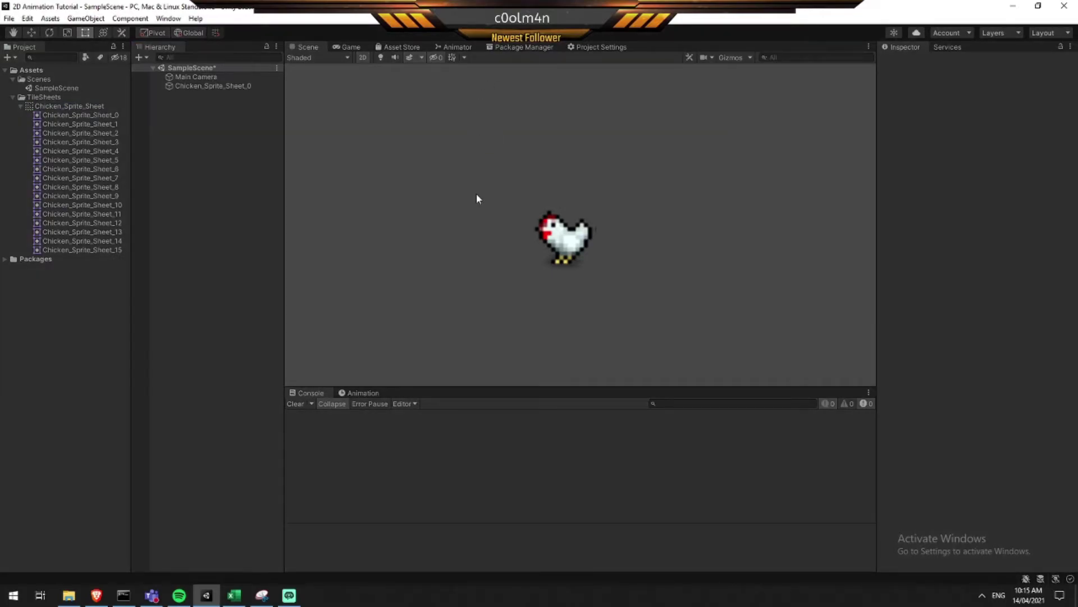
In Play mode, swap the chicken's Sprite through sheet frames 1, 2, 3, then back to 0
key("ctrl+p")
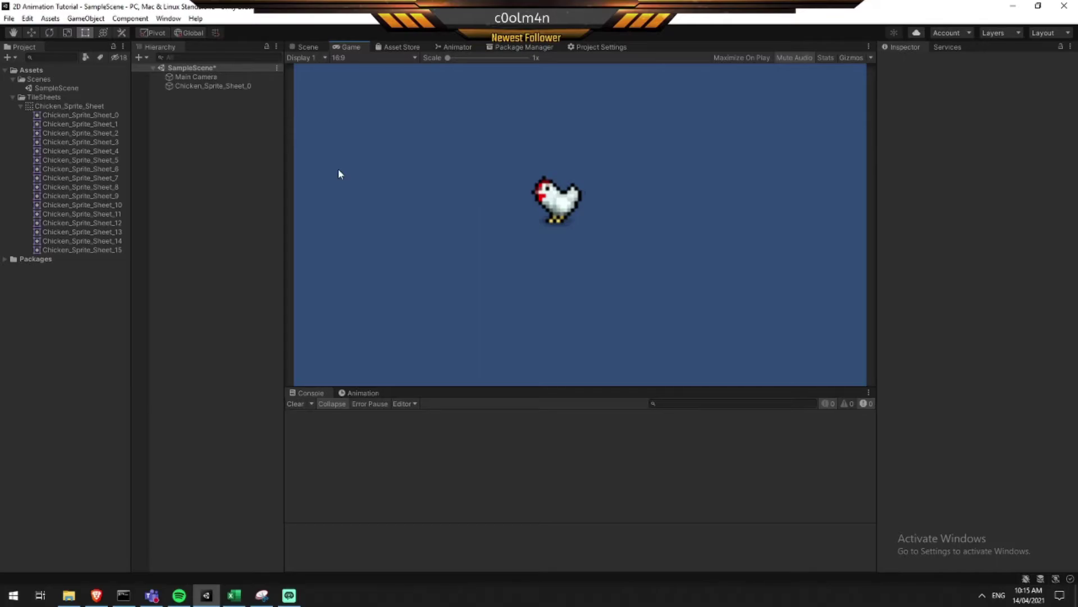
left_click(213, 85)
left_click_drag(116, 121, 977, 164)
left_click_drag(82, 132, 971, 161)
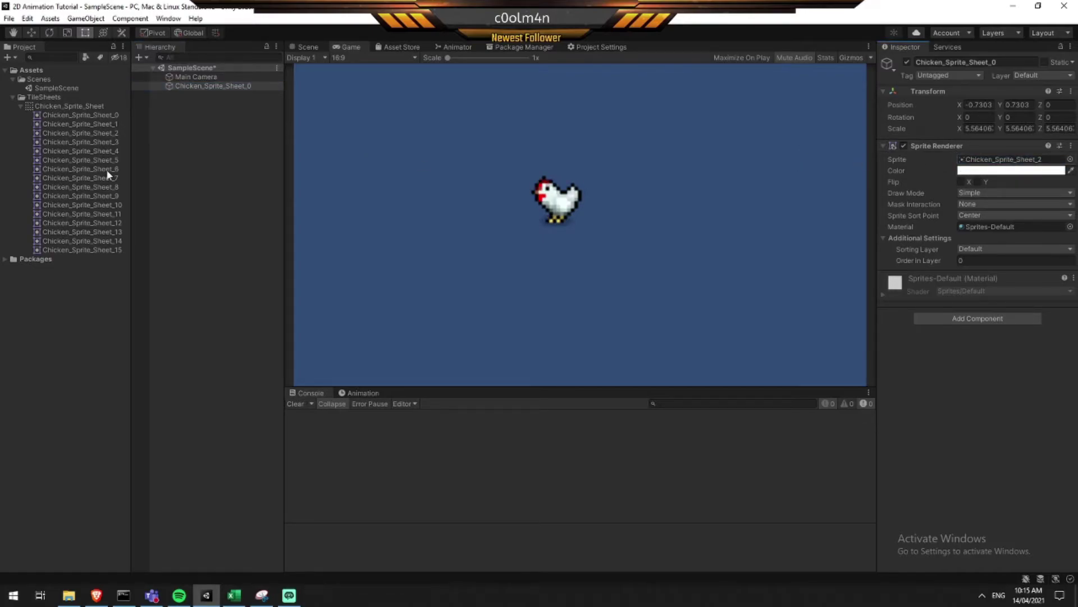
left_click_drag(111, 141, 979, 164)
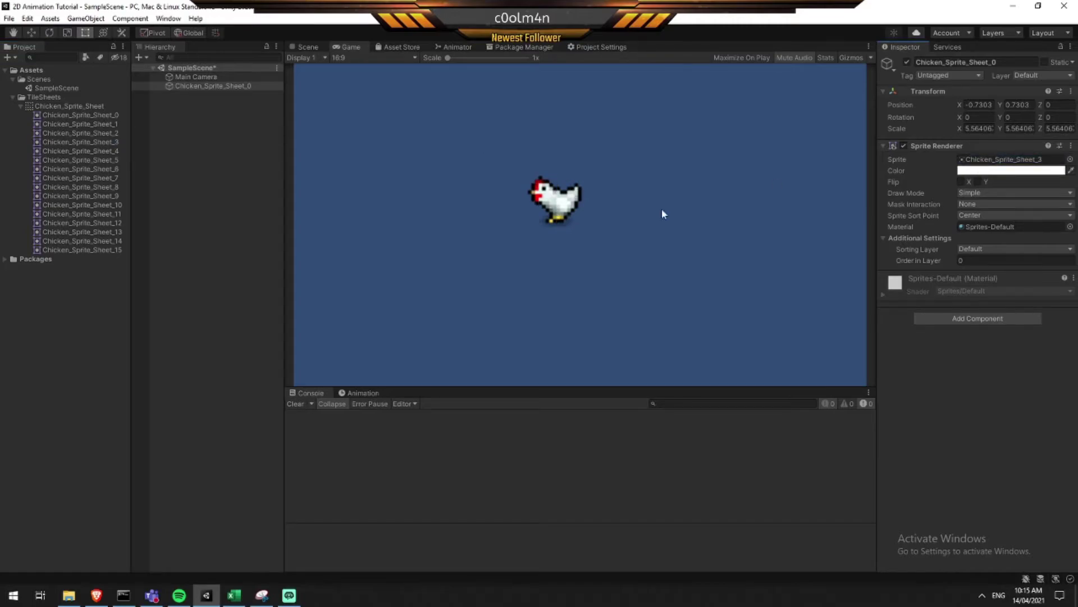
left_click_drag(84, 115, 1000, 162)
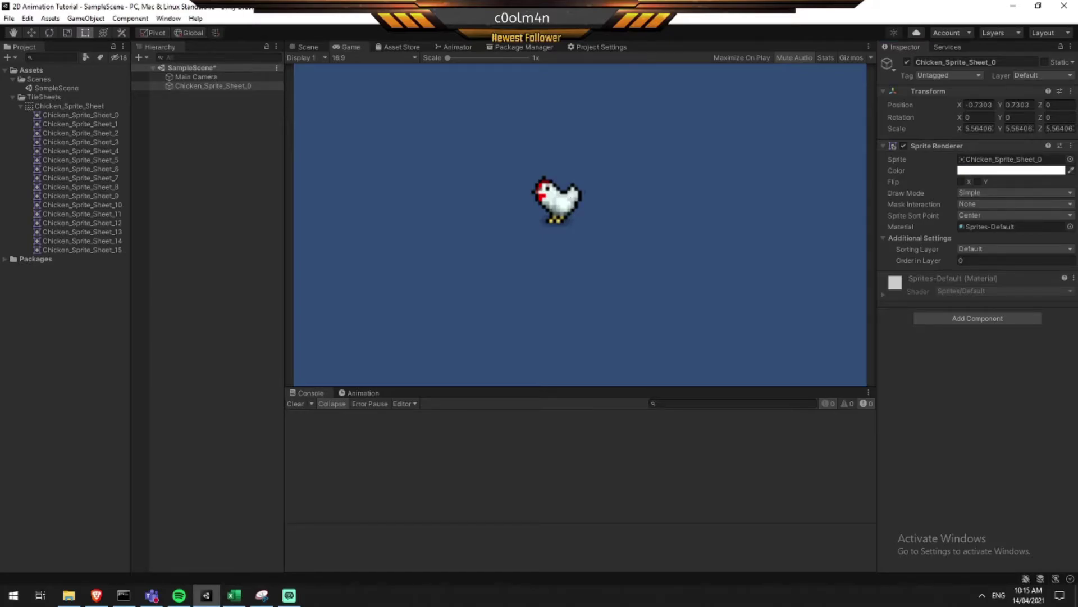
key("ctrl+1")
Bring up the Animation panel and the Animator window, then return to the Scene view
left_click(362, 394)
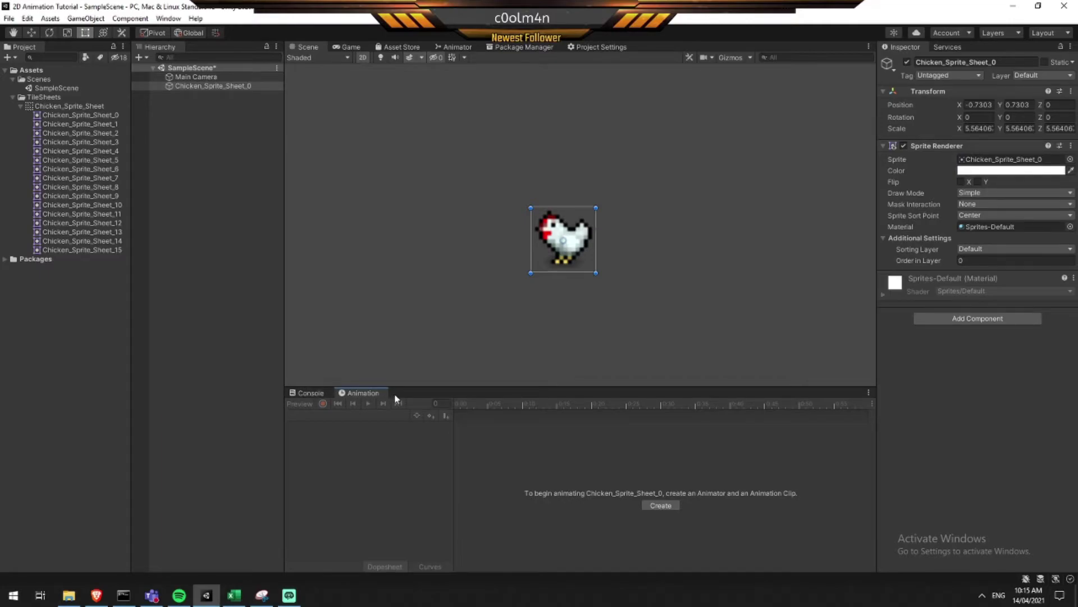
right_click(396, 395)
mouse_move(431, 418)
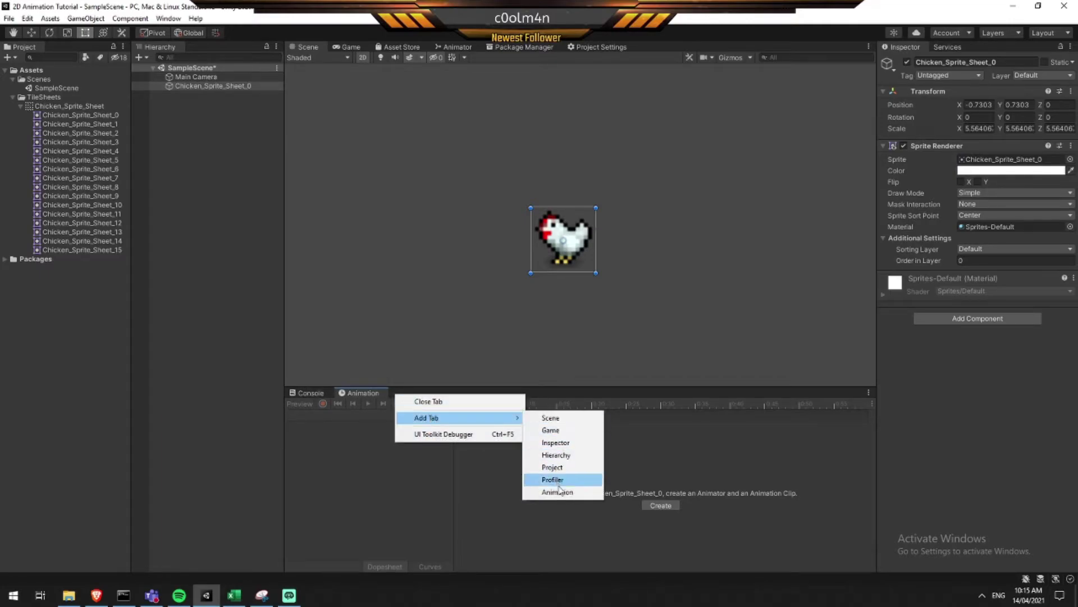
left_click(418, 477)
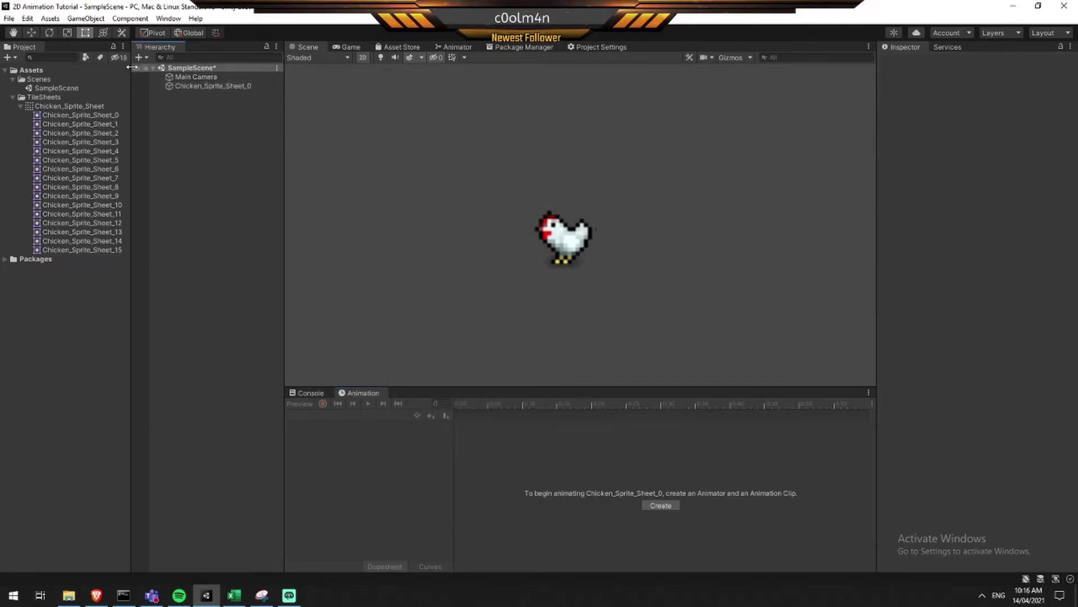
left_click(168, 18)
mouse_move(264, 37)
left_click(337, 48)
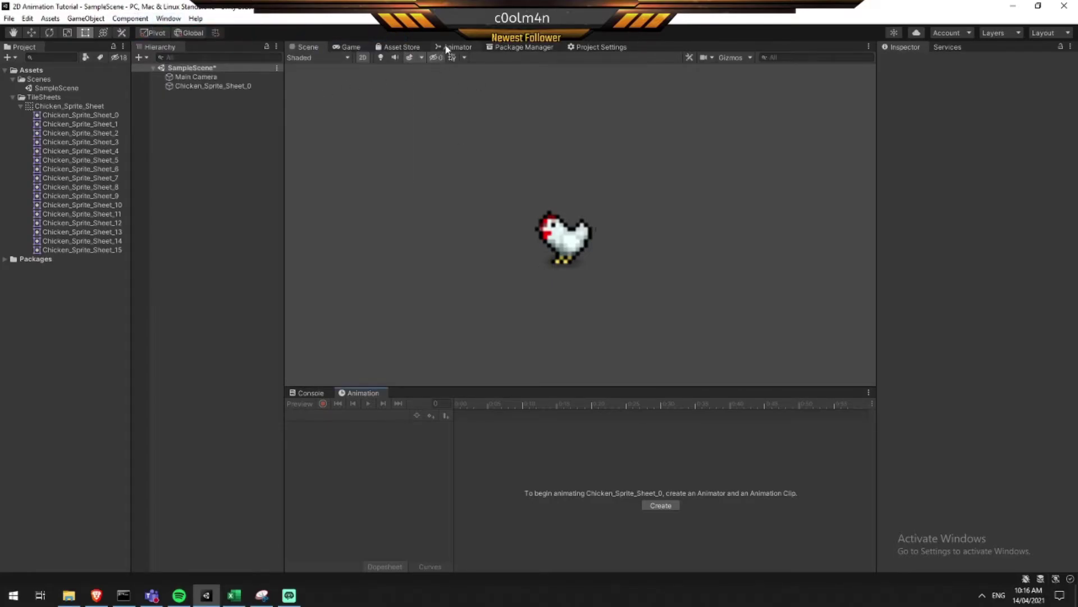
left_click(303, 47)
Rename the chicken object Chicken_Sprite_Sheet_0 to 'Main Chicken'
left_click(201, 85)
key("F2")
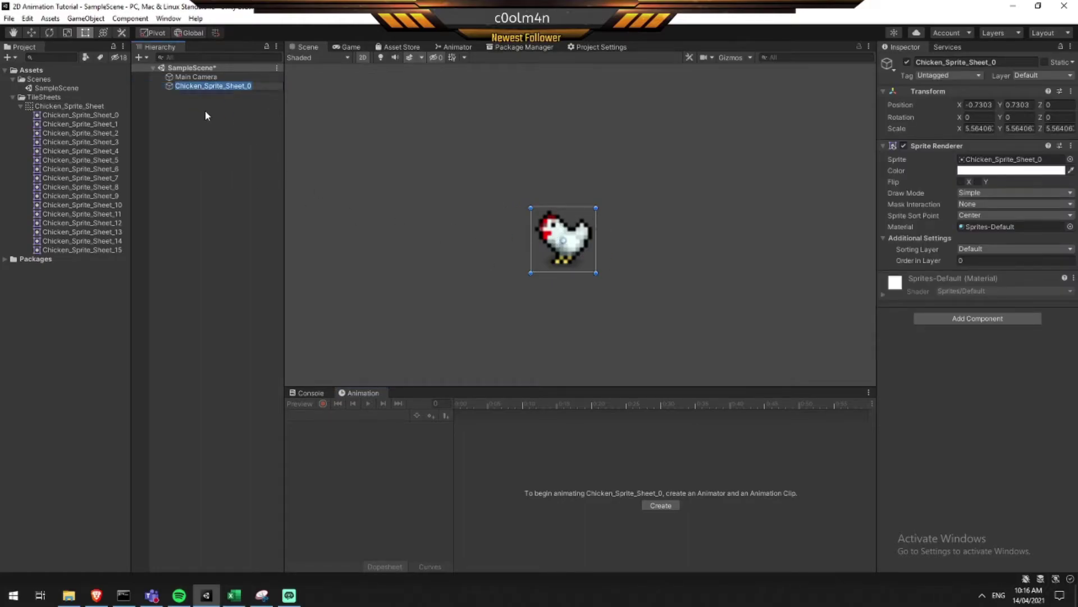
type("Main Chicken")
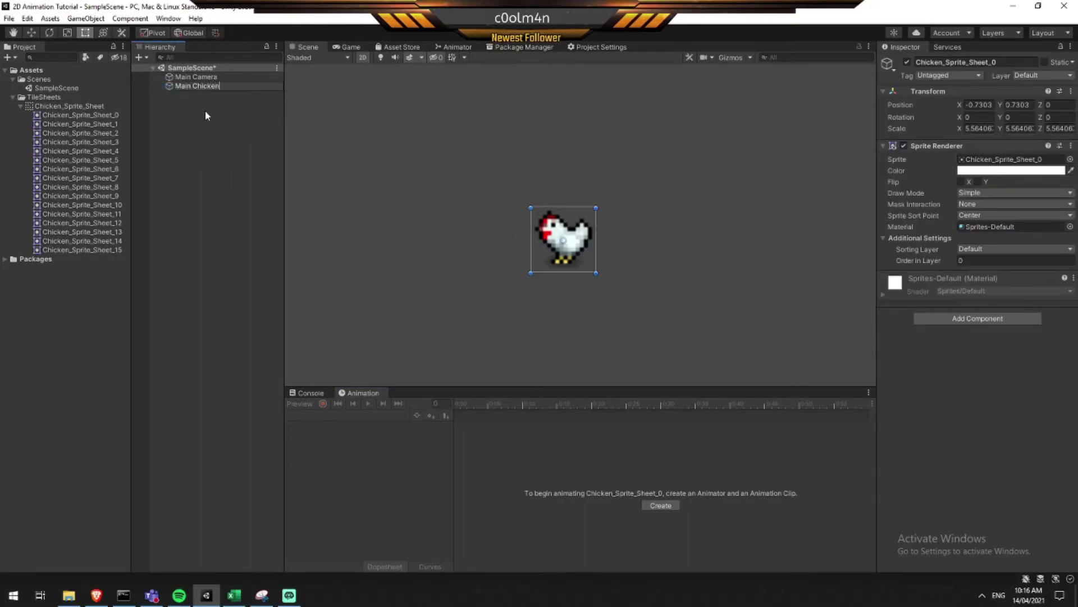
key("Return")
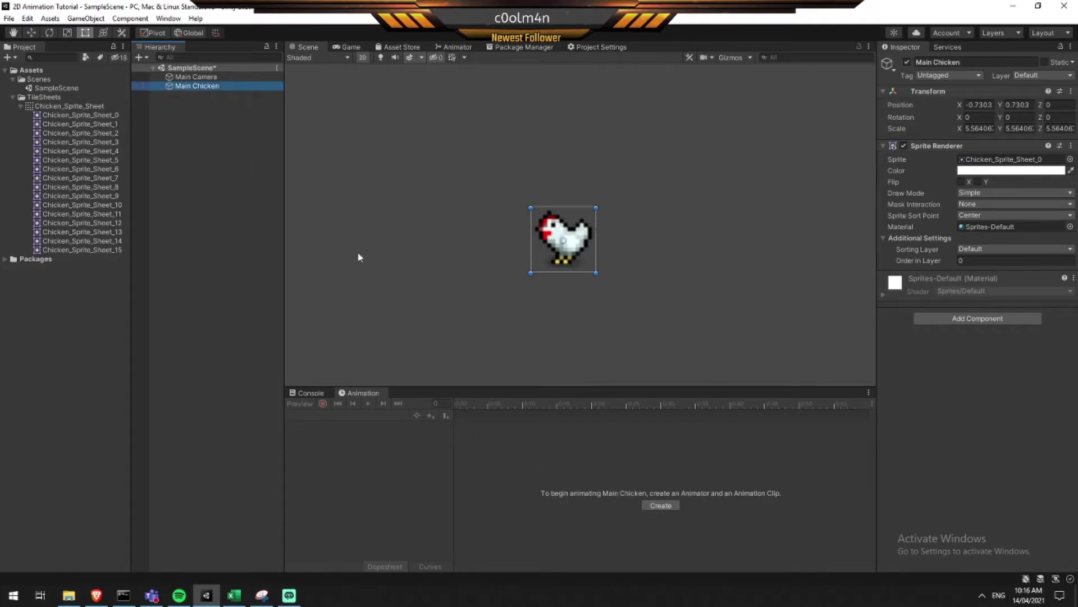
Create and save a new 'Chicken Walk Left' animation clip for Main Chicken
left_click(661, 506)
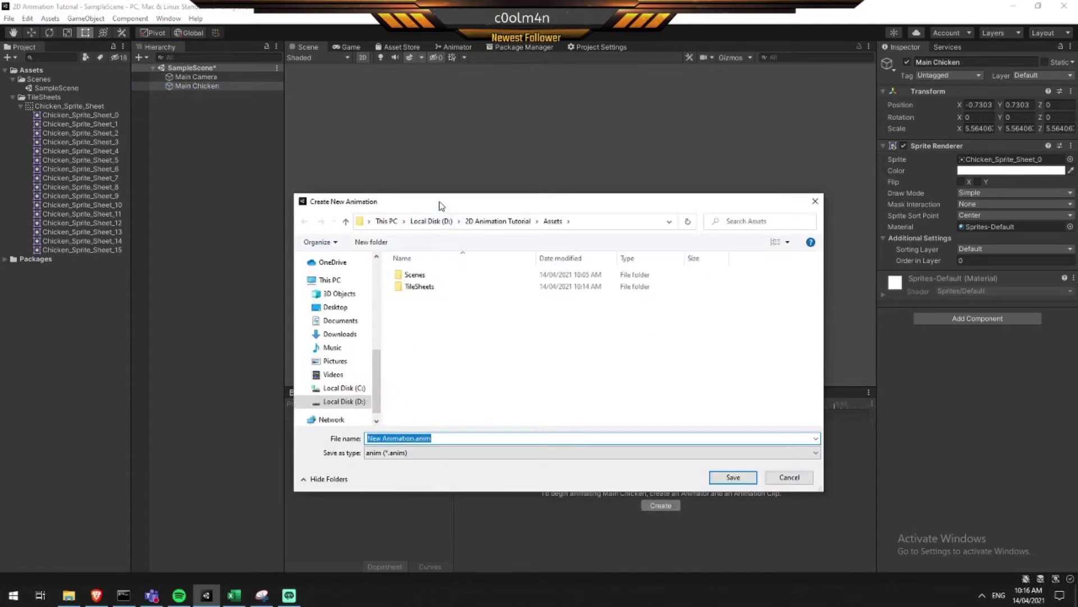
left_click_drag(438, 205, 512, 231)
key("Home")
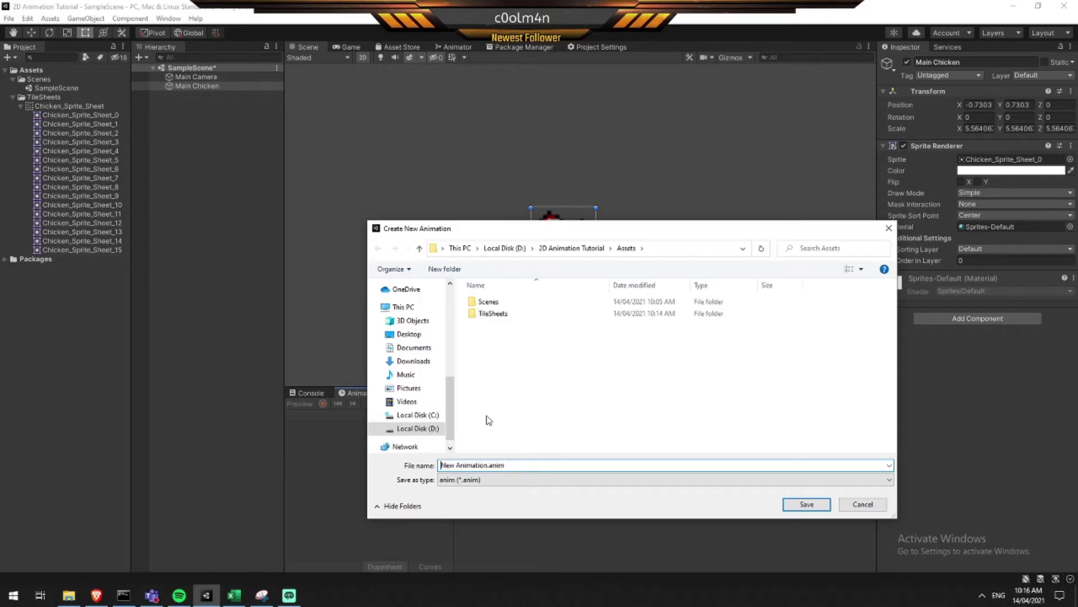
key("shift+Right")
key("shift+Right")
key("shift+Right")
key("shift+Right")
key("shift+Right")
key("shift+Right")
key("shift+Right")
key("shift+Right")
key("shift+Right")
key("shift+Right")
key("shift+Right")
key("shift+Right")
key("shift+Right")
type("Chicken Walk Left")
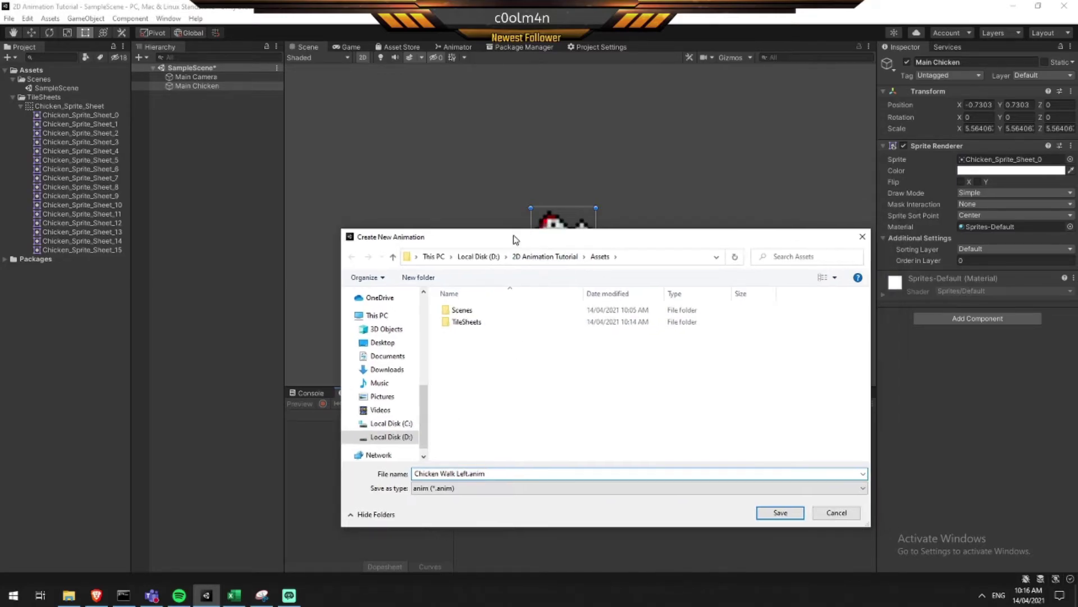
left_click(780, 512)
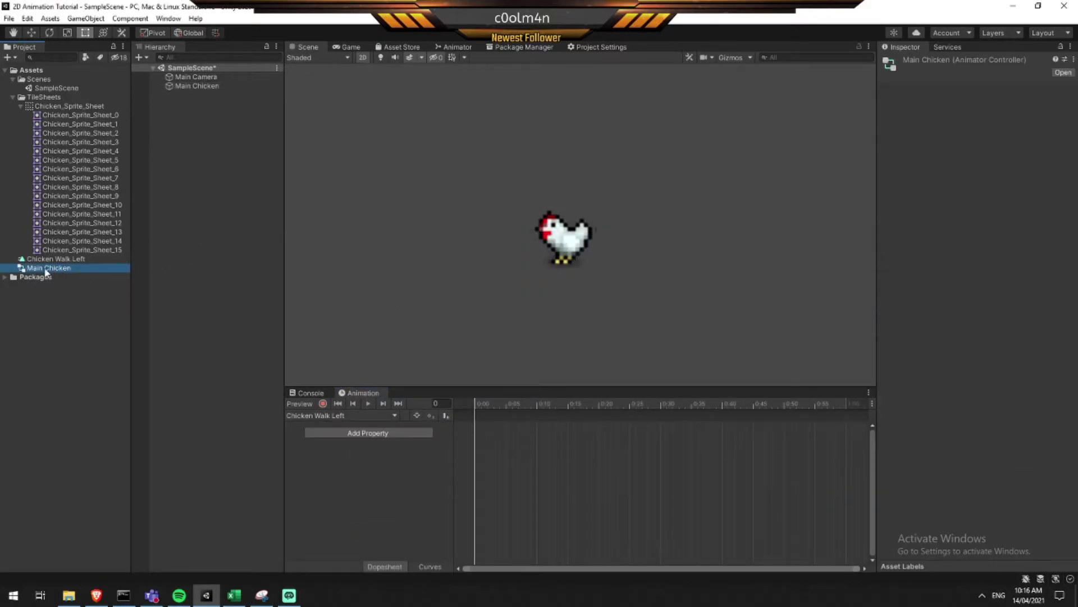
left_click(64, 261)
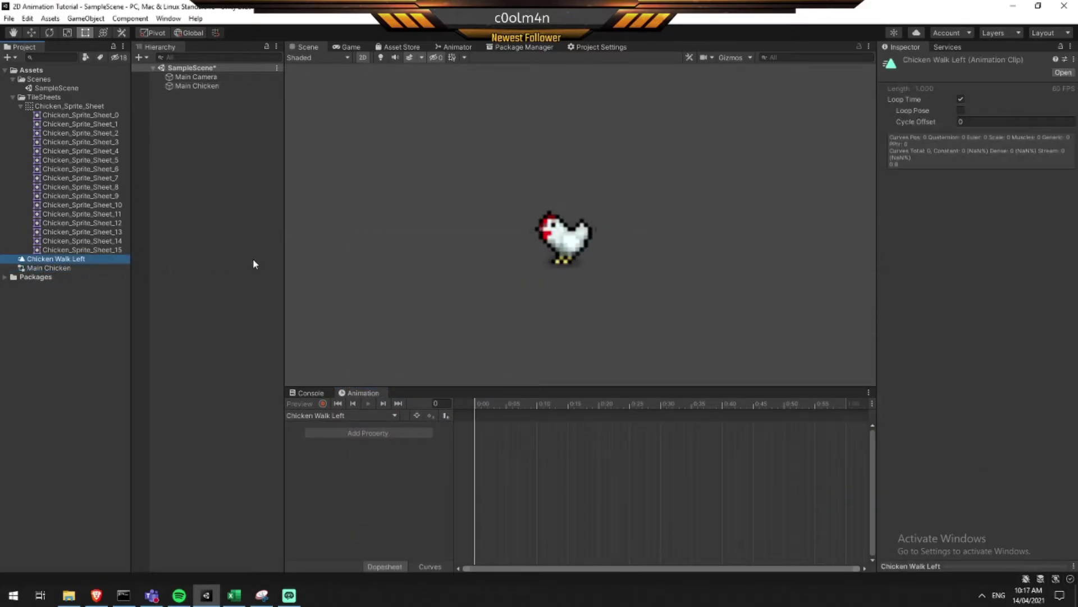
left_click(212, 85)
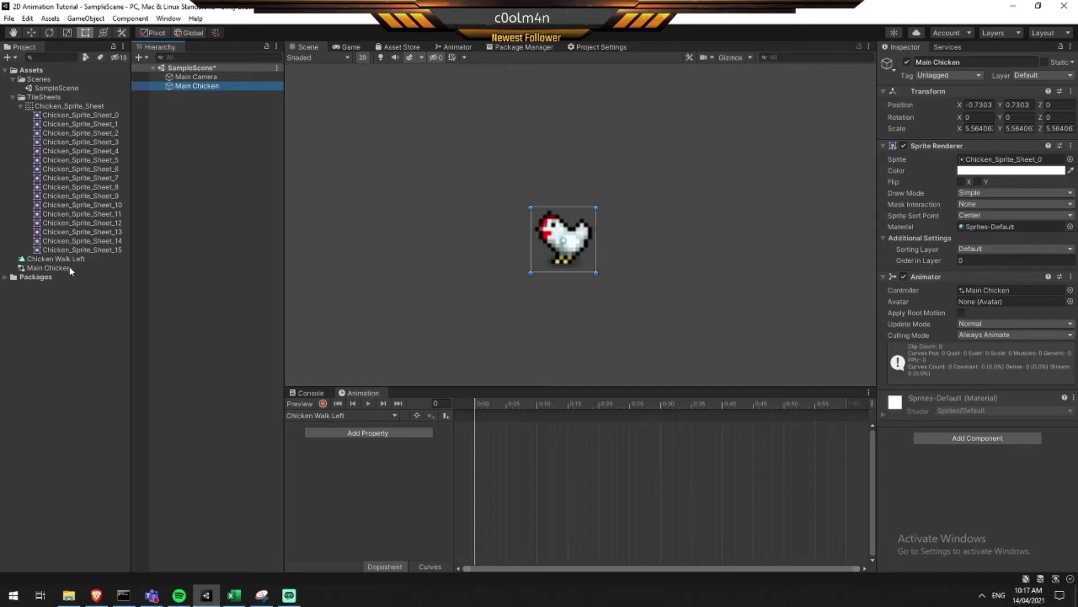
left_click(563, 239)
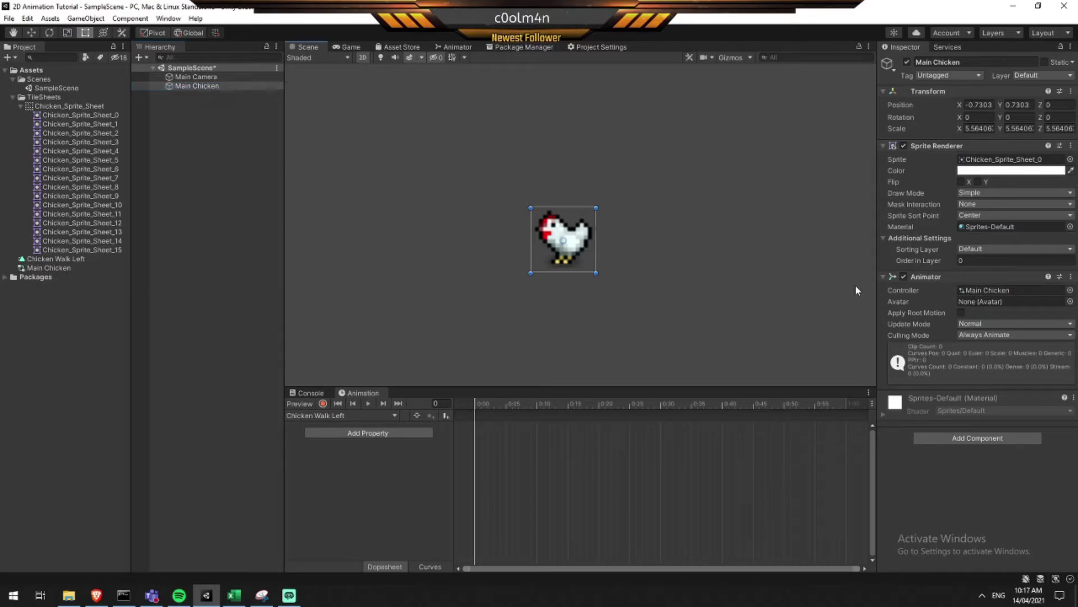
left_click(348, 417)
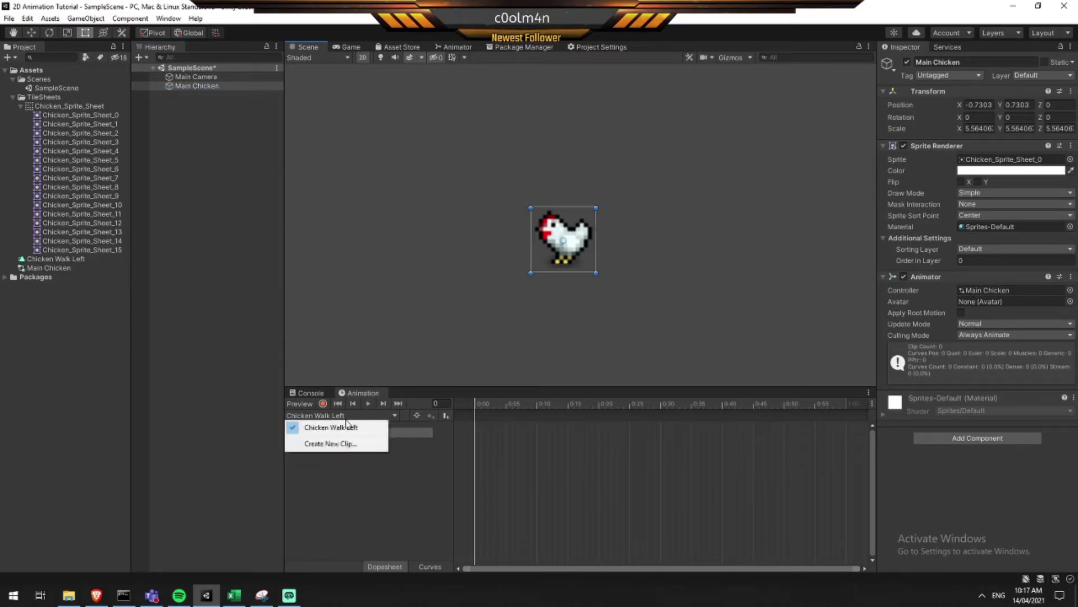
left_click(332, 427)
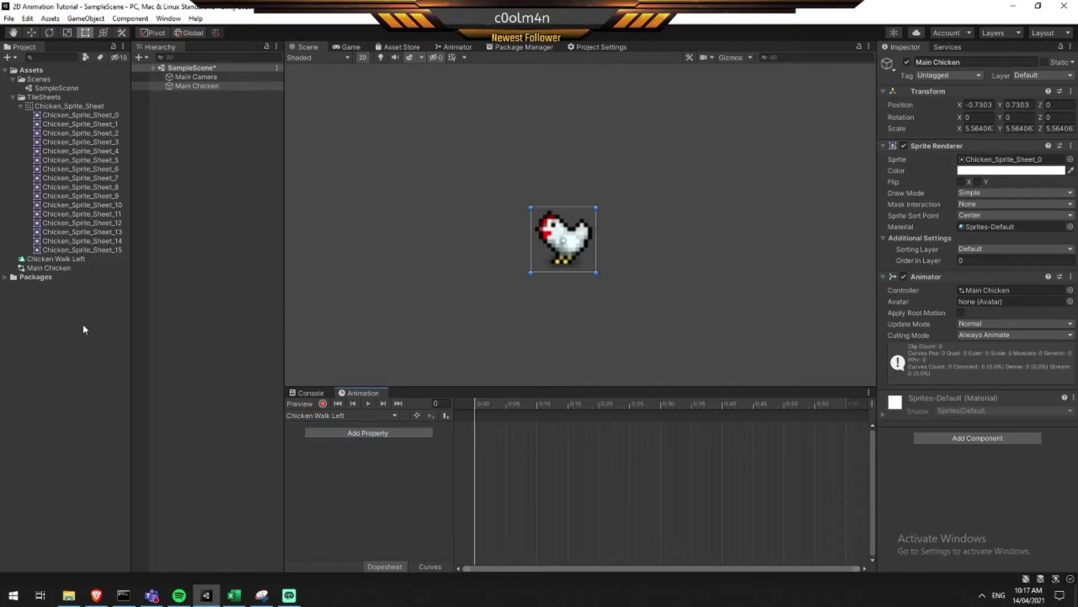
left_click(354, 417)
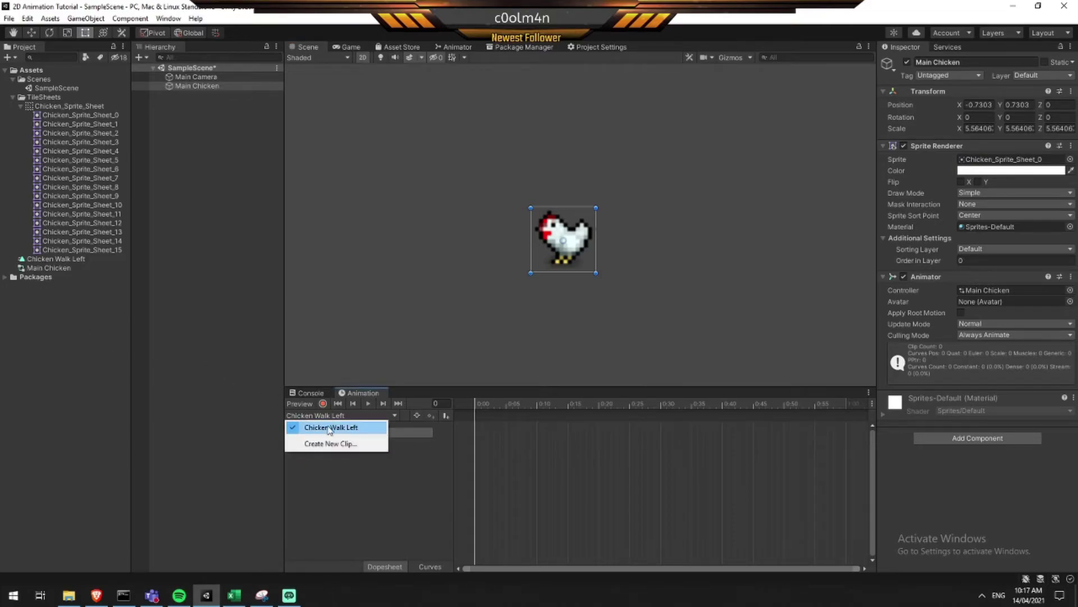
left_click(190, 79)
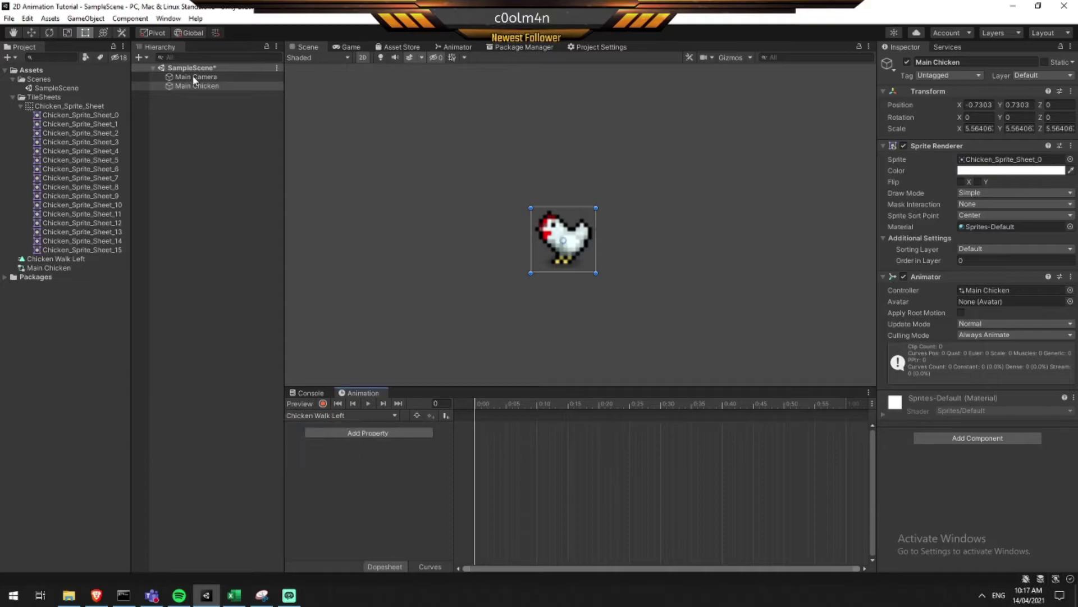
left_click(193, 77)
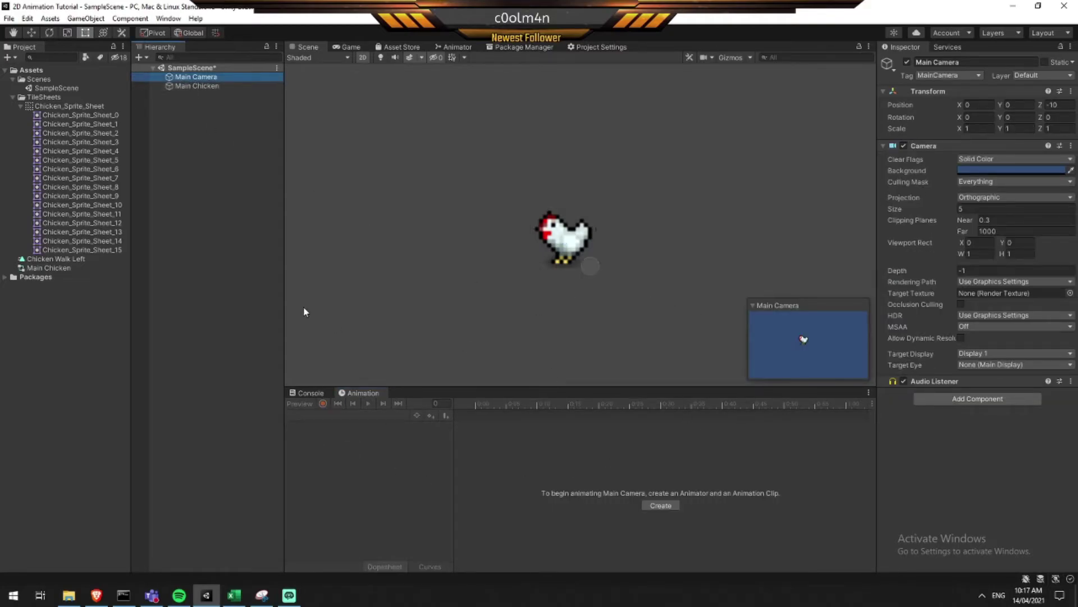
left_click(198, 85)
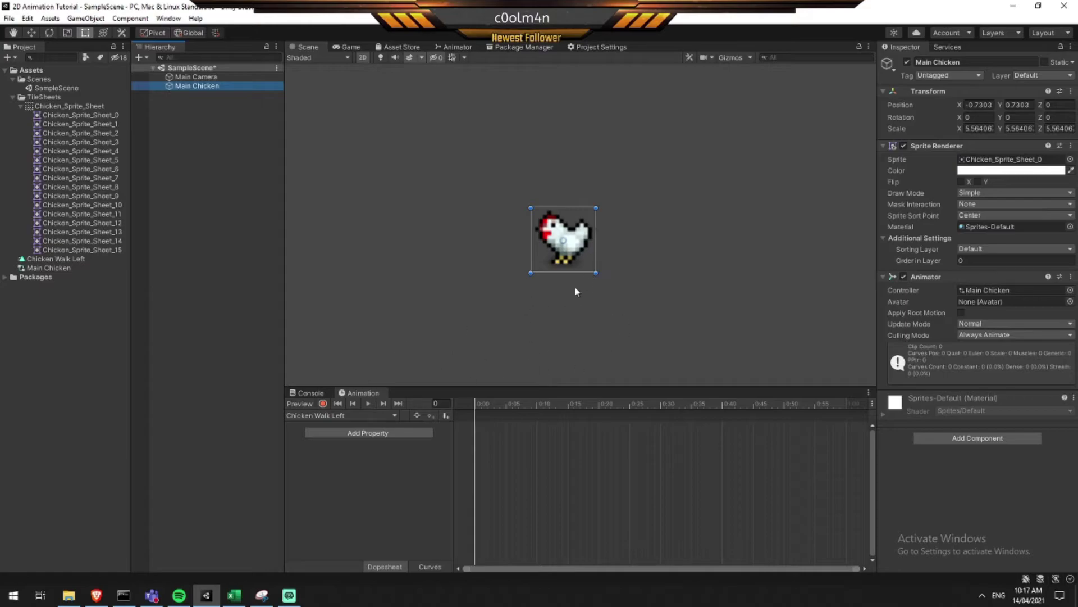
scroll(528, 236, "down", 1)
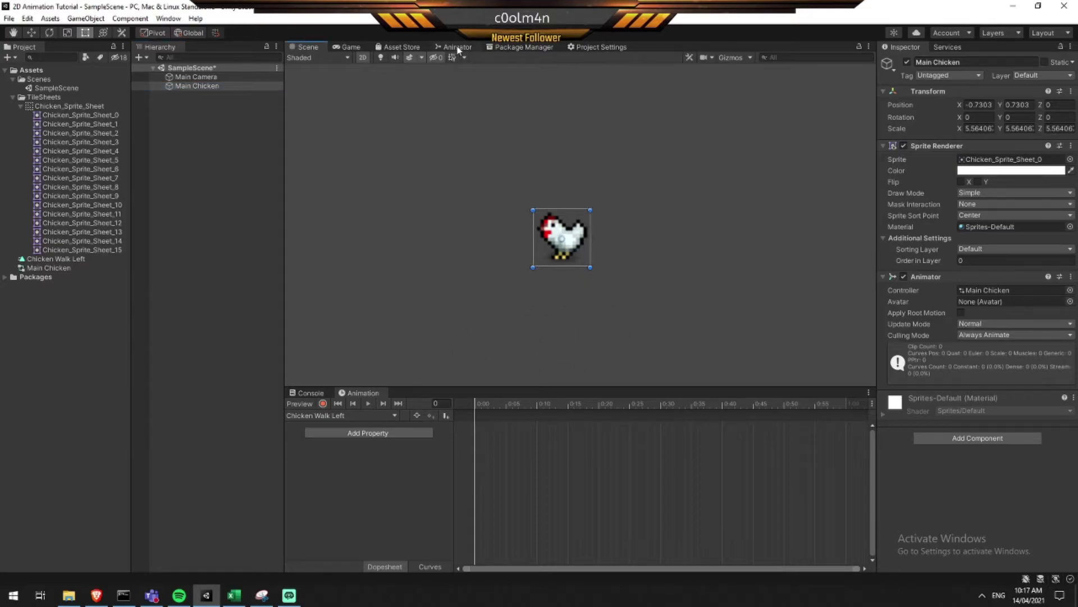
Dock the Animator tab before Scene and rearrange the Exit and Chicken Walk Left nodes
left_click(457, 45)
left_click_drag(456, 45, 305, 48)
scroll(616, 230, "down", 2)
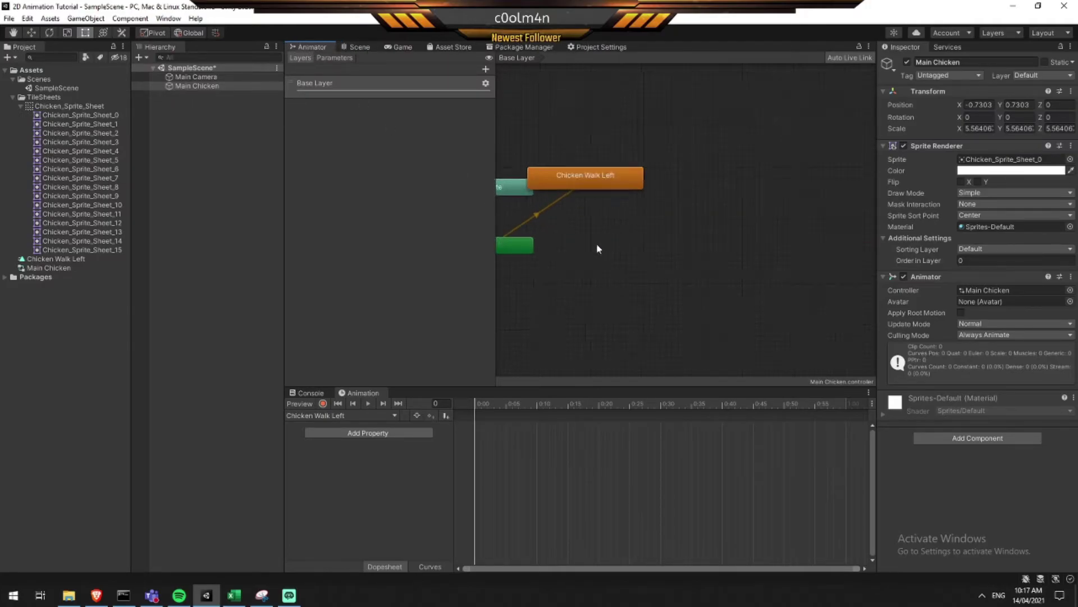
left_click(793, 245)
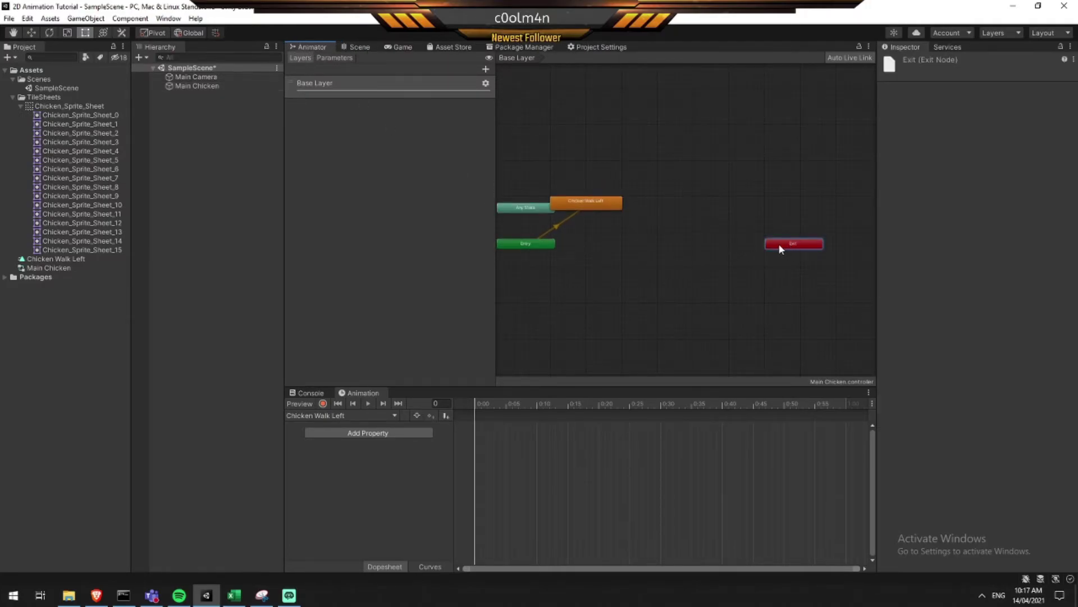
left_click_drag(781, 248, 634, 284)
middle_click_drag(556, 234, 618, 238)
scroll(618, 238, "up", 5)
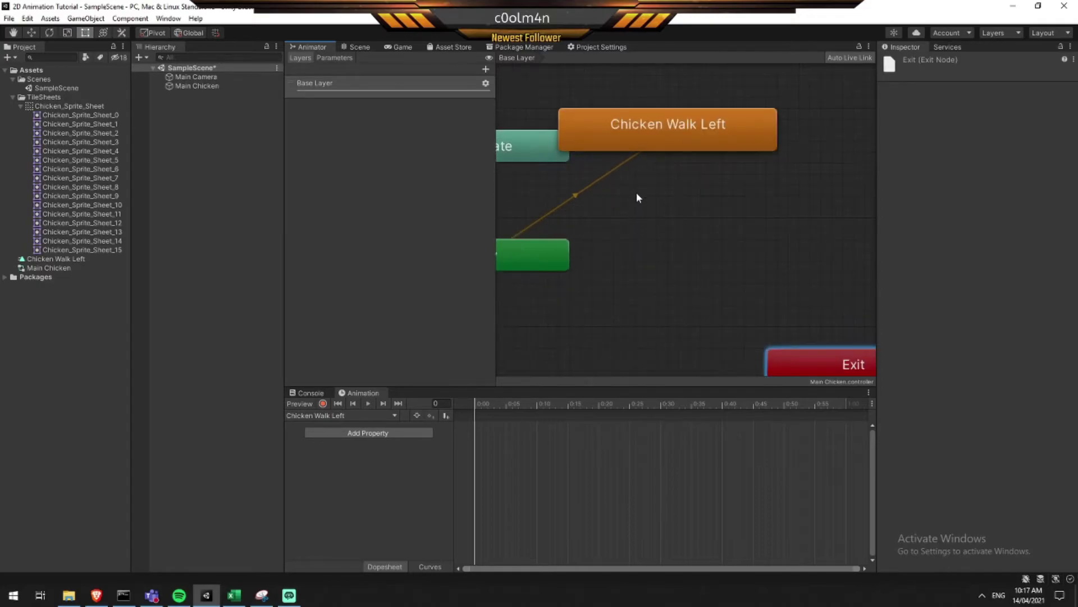
scroll(629, 202, "down", 3)
left_click_drag(626, 155, 684, 156)
Inspect the Entry transition and Chicken Walk Left state, then stop play mode
left_click(556, 236)
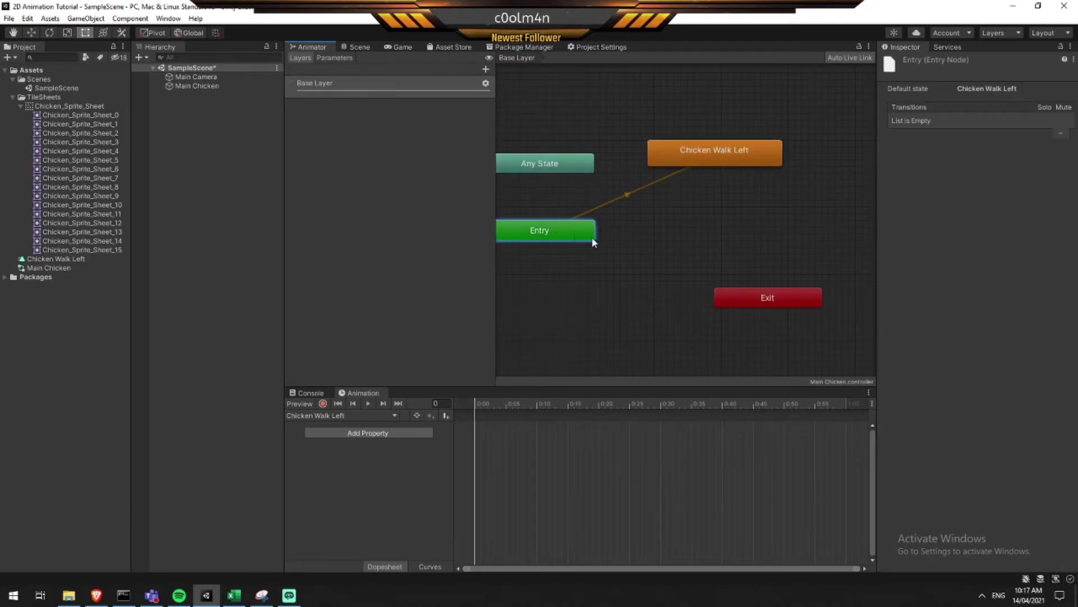
middle_click_drag(593, 237, 622, 245)
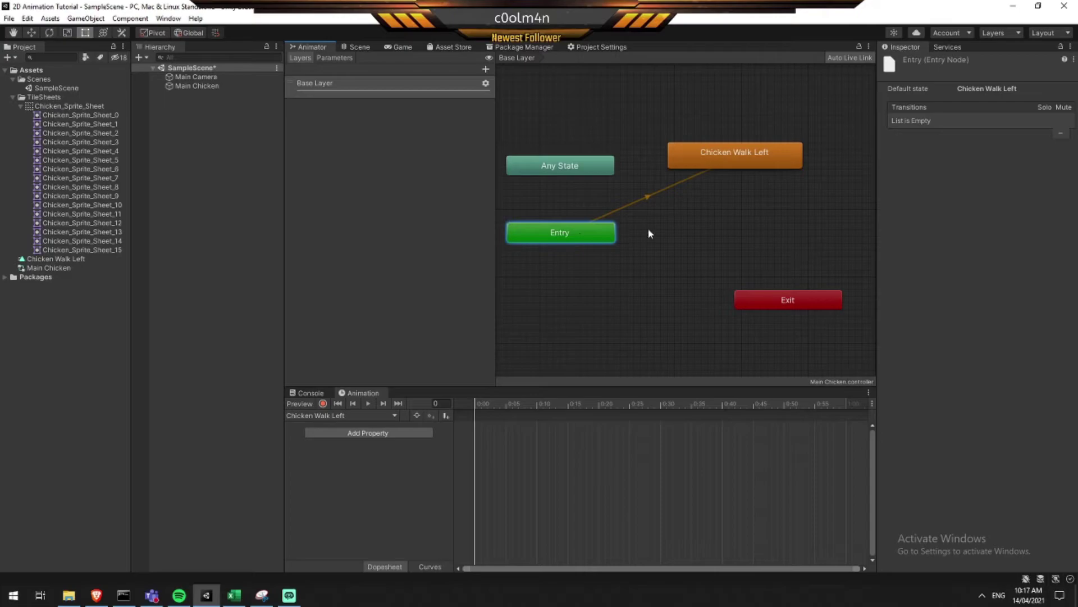
left_click(628, 207)
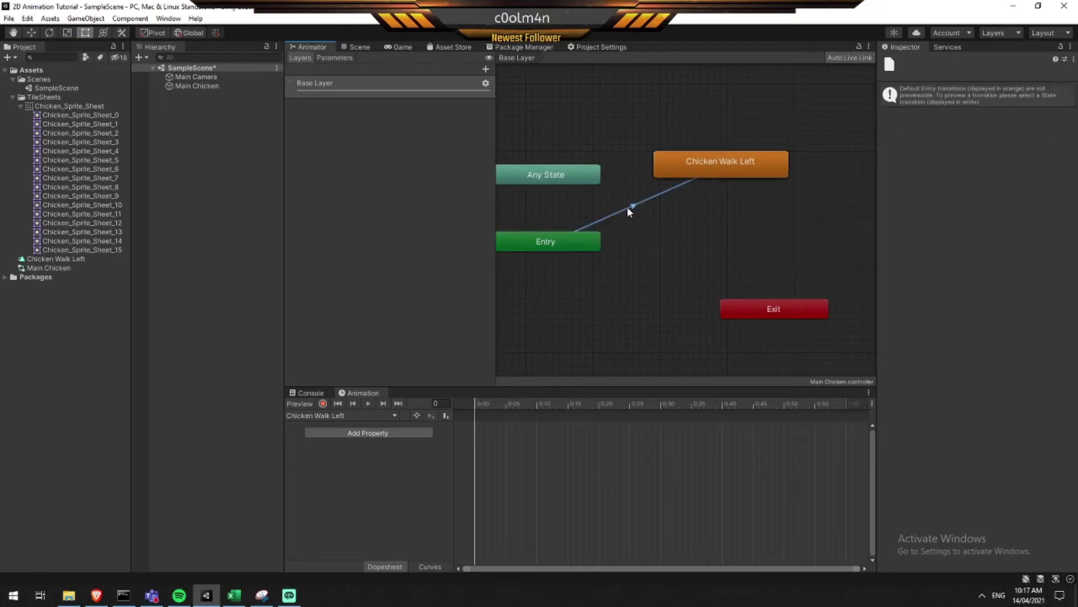
mouse_move(732, 219)
middle_mouse_down()
mouse_move(714, 228)
mouse_move(722, 204)
middle_mouse_up()
left_click(697, 184)
left_click(722, 205)
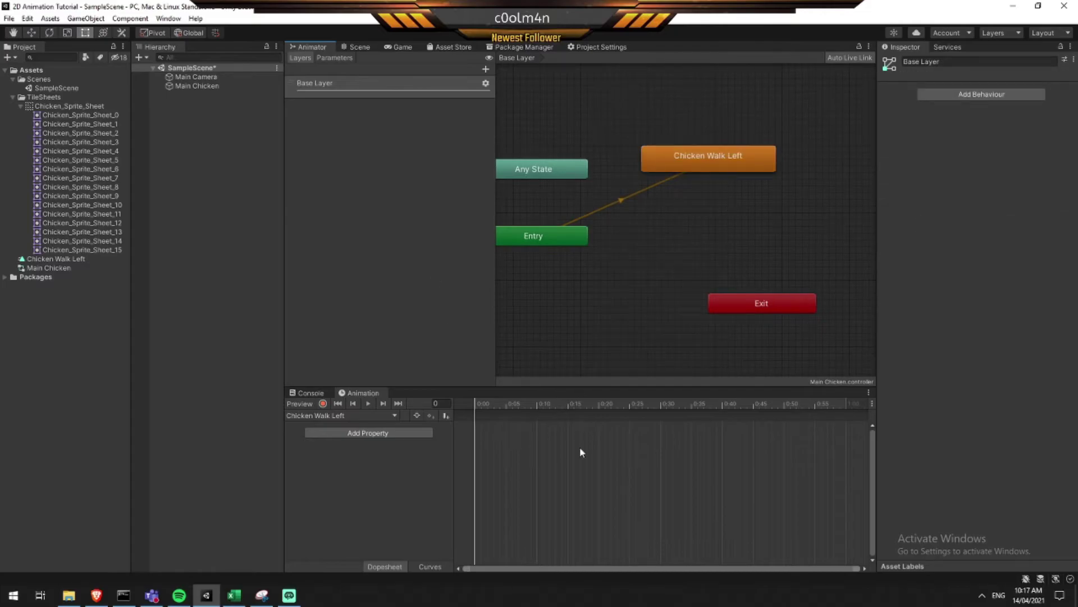
left_click(357, 46)
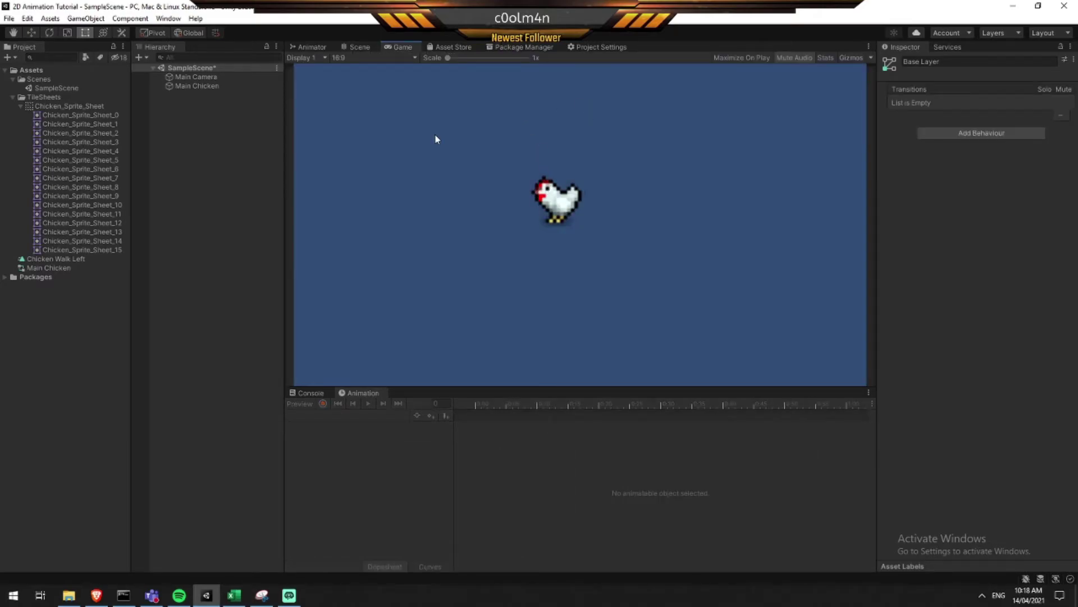
left_click(320, 47)
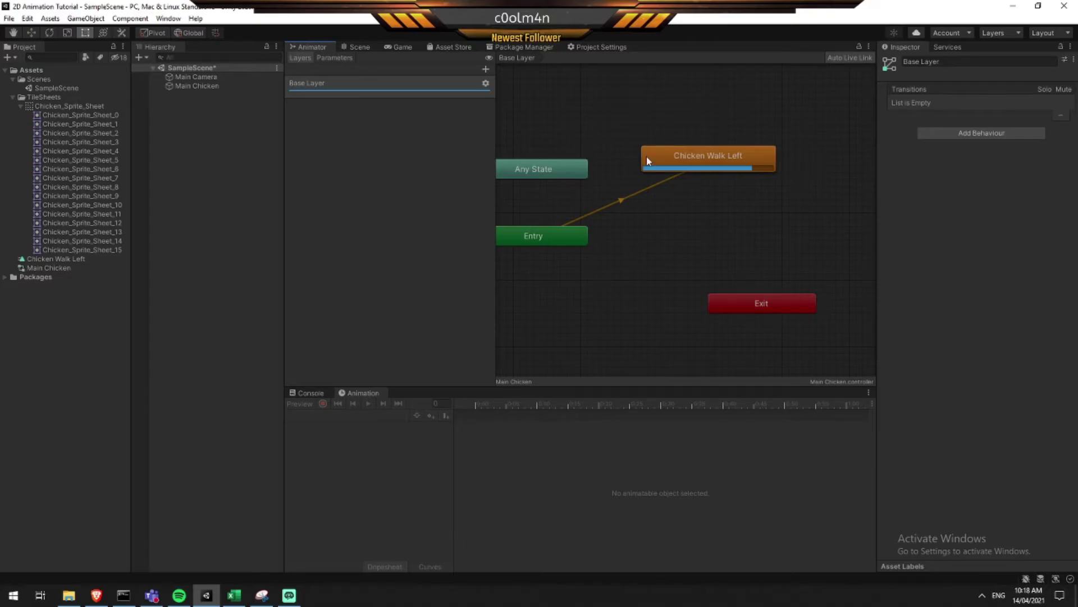
key("ctrl+p")
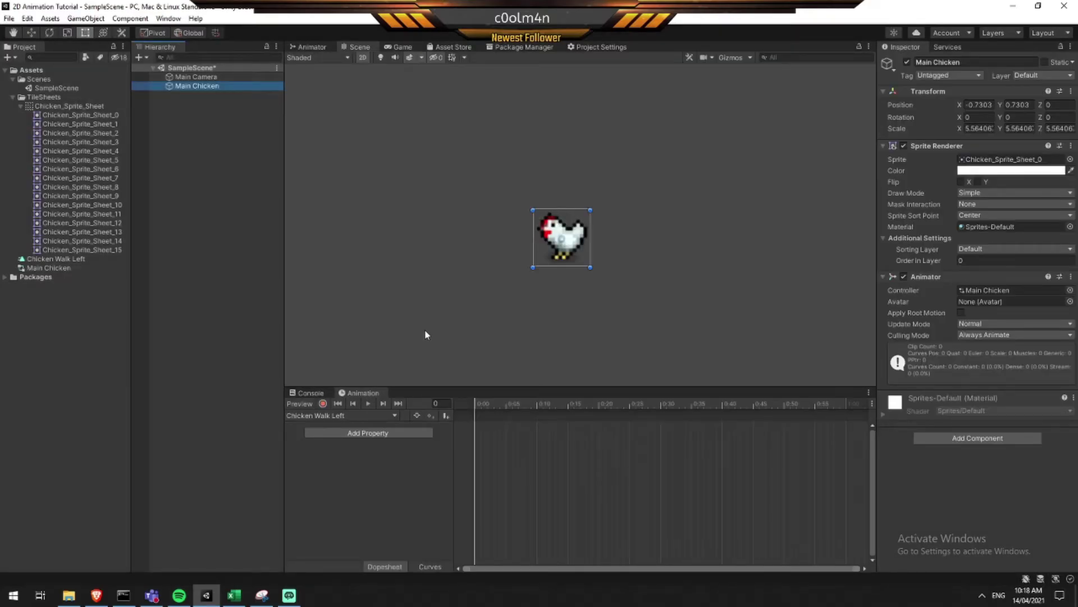
Start recording and key Chicken_Sprite_Sheet_1 as the chicken's sprite at frame 15
left_click(323, 404)
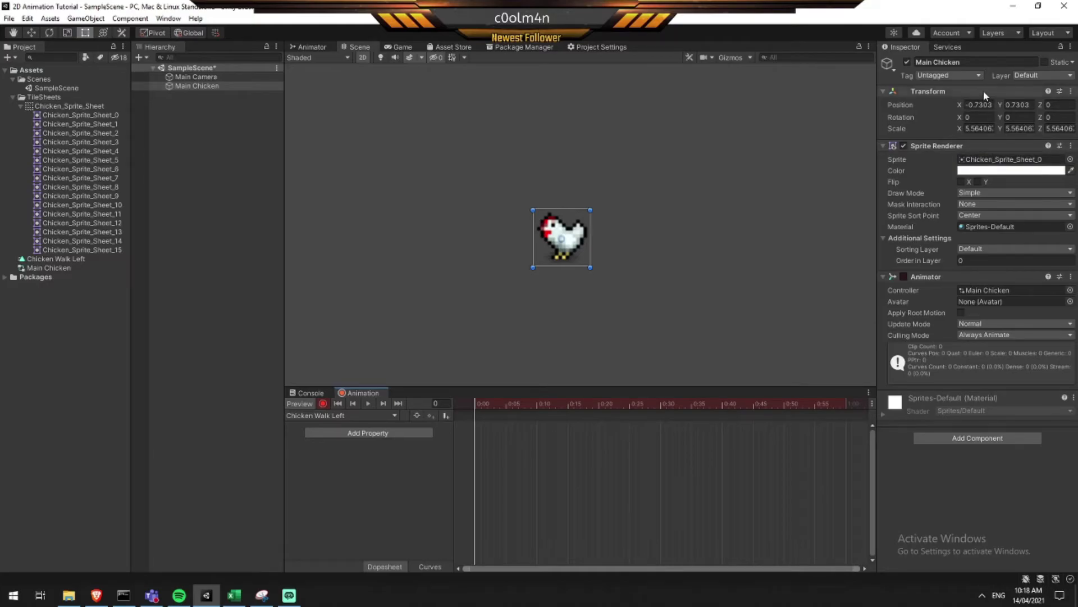
mouse_move(960, 104)
left_mouse_down()
mouse_move(928, 104)
mouse_move(982, 105)
mouse_move(946, 106)
left_mouse_up()
key("ctrl+z")
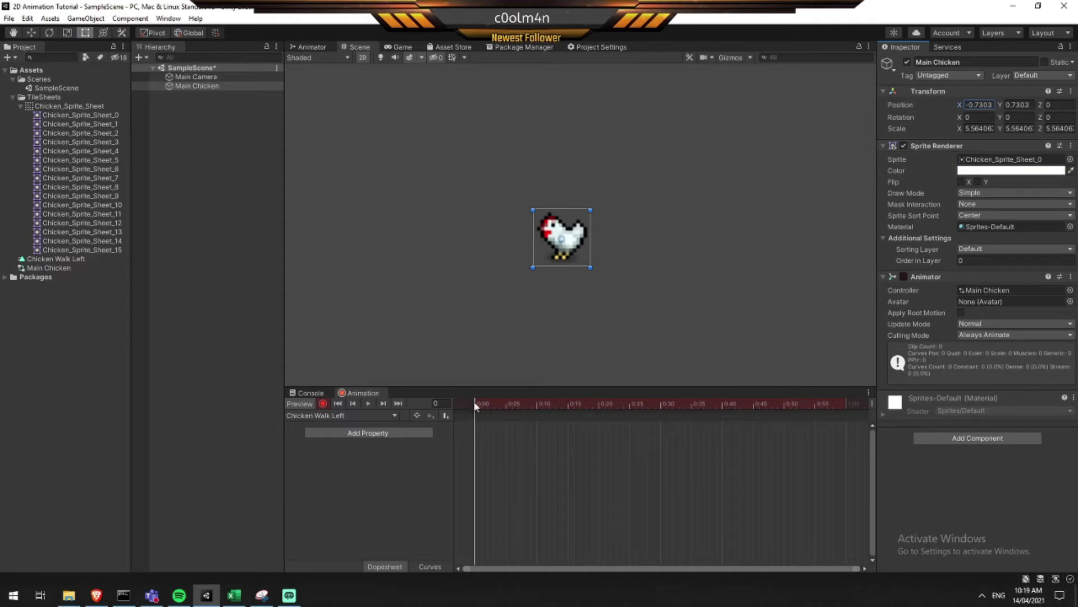
mouse_move(474, 403)
left_mouse_down()
mouse_move(518, 401)
mouse_move(454, 408)
left_mouse_up()
left_click_drag(481, 402, 569, 408)
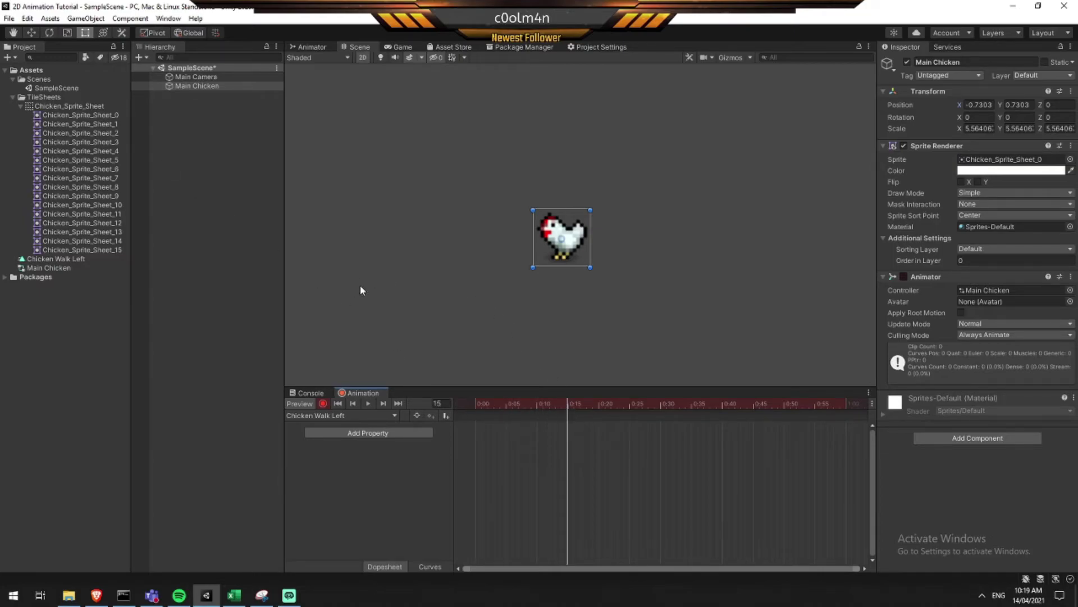
left_click_drag(98, 128, 986, 163)
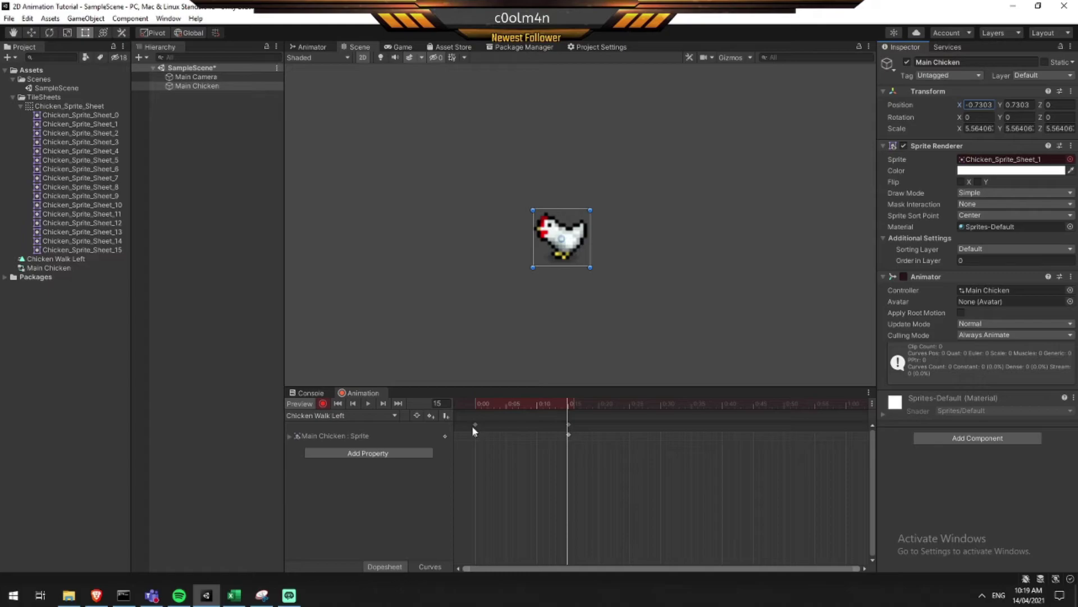
Key Chicken_Sprite_Sheet_2 at frame 30 and Chicken_Sprite_Sheet_3 at frame 45
left_click(474, 403)
left_click_drag(474, 403, 661, 399)
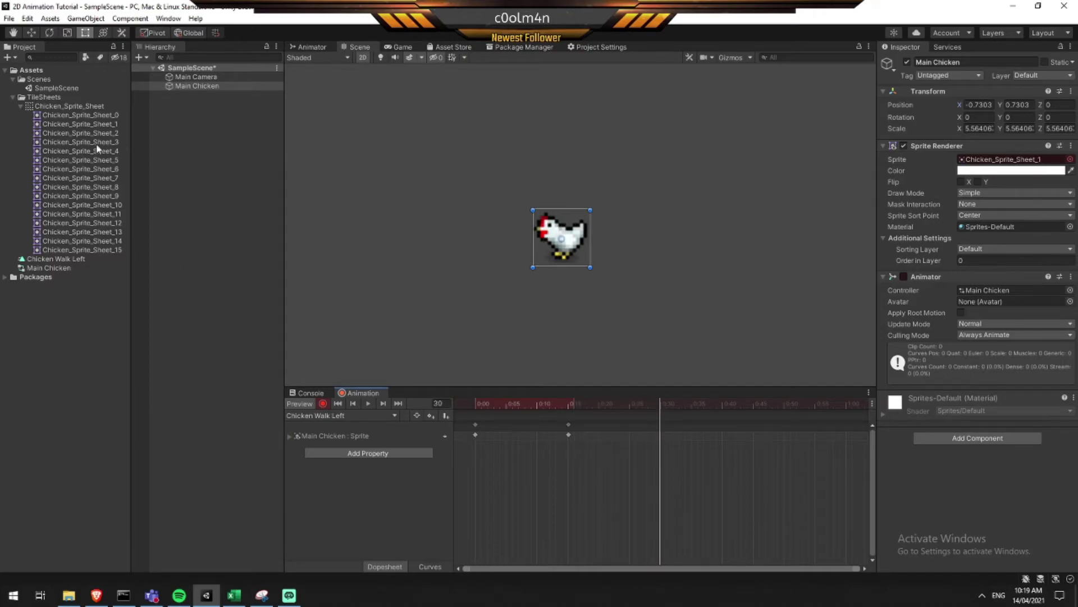
mouse_move(98, 141)
left_mouse_down()
mouse_move(733, 178)
mouse_move(967, 152)
mouse_move(984, 173)
mouse_move(137, 173)
mouse_move(197, 145)
mouse_move(87, 139)
left_mouse_up()
left_click_drag(934, 144, 994, 159)
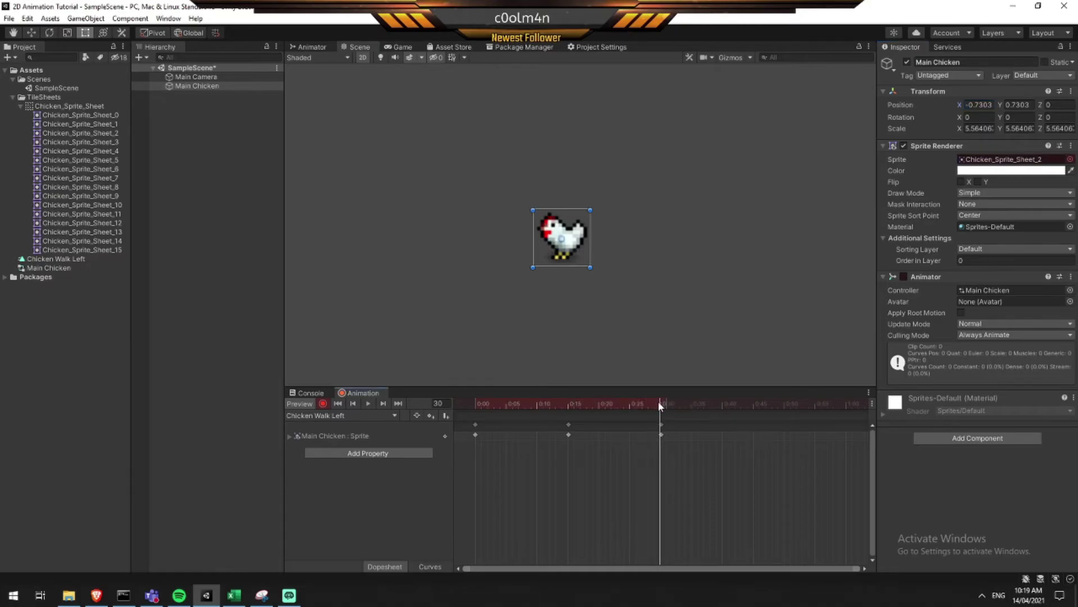
left_click_drag(658, 401, 756, 403)
left_click_drag(92, 141, 995, 163)
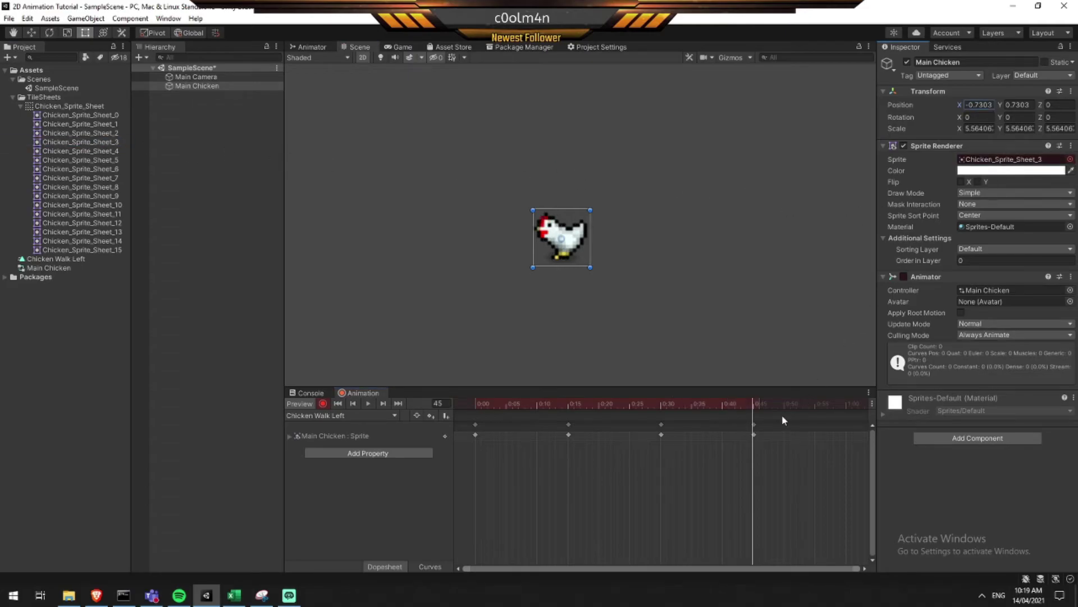
left_click(244, 443)
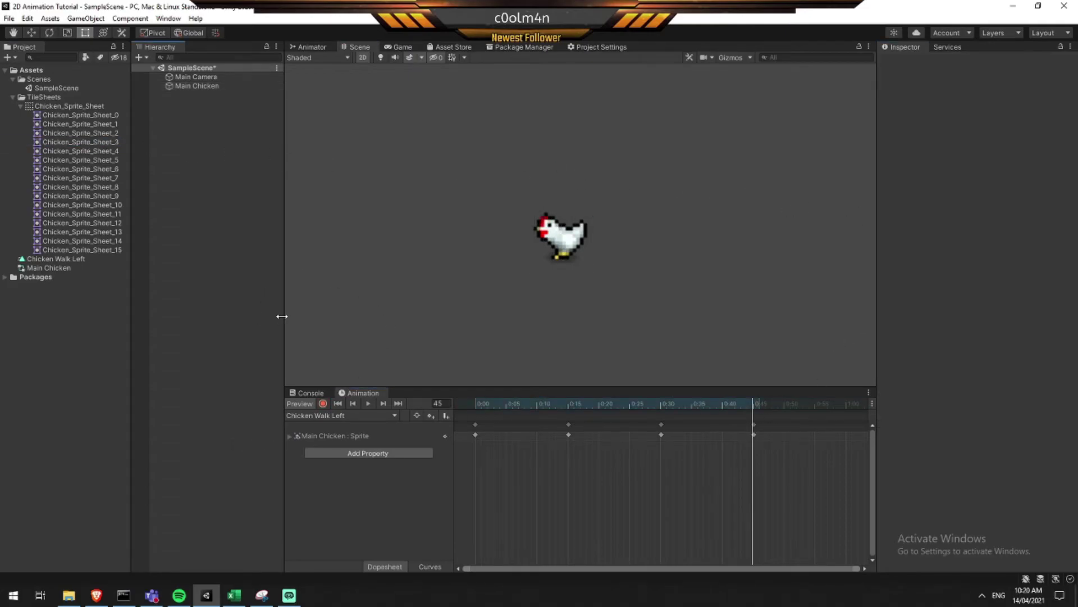
key("alt+Tab")
left_click(265, 140)
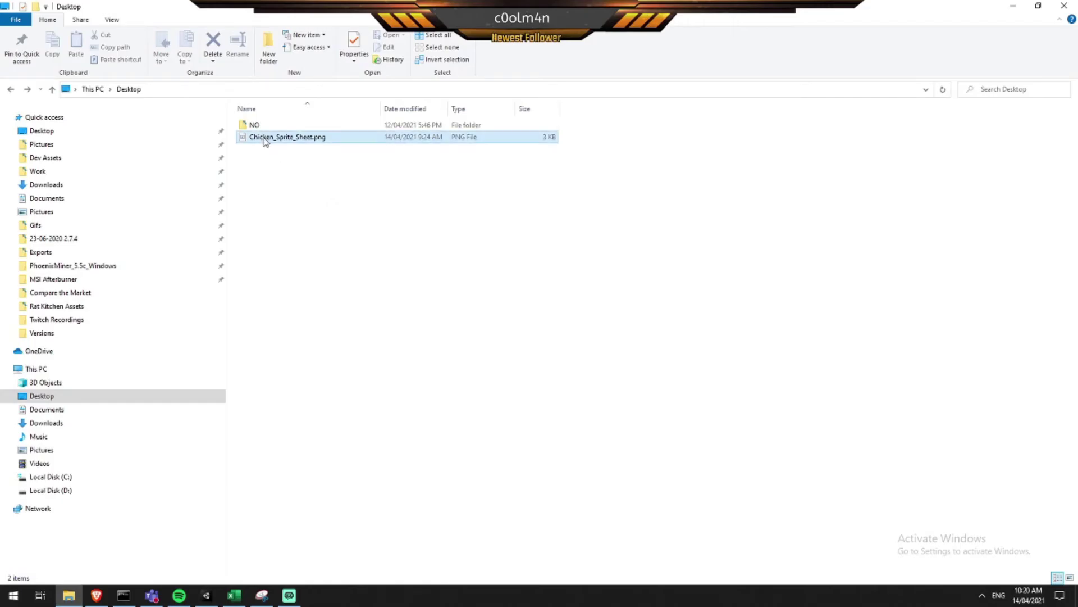
double_click(265, 141)
scroll(165, 176, "up", 5, "ctrl")
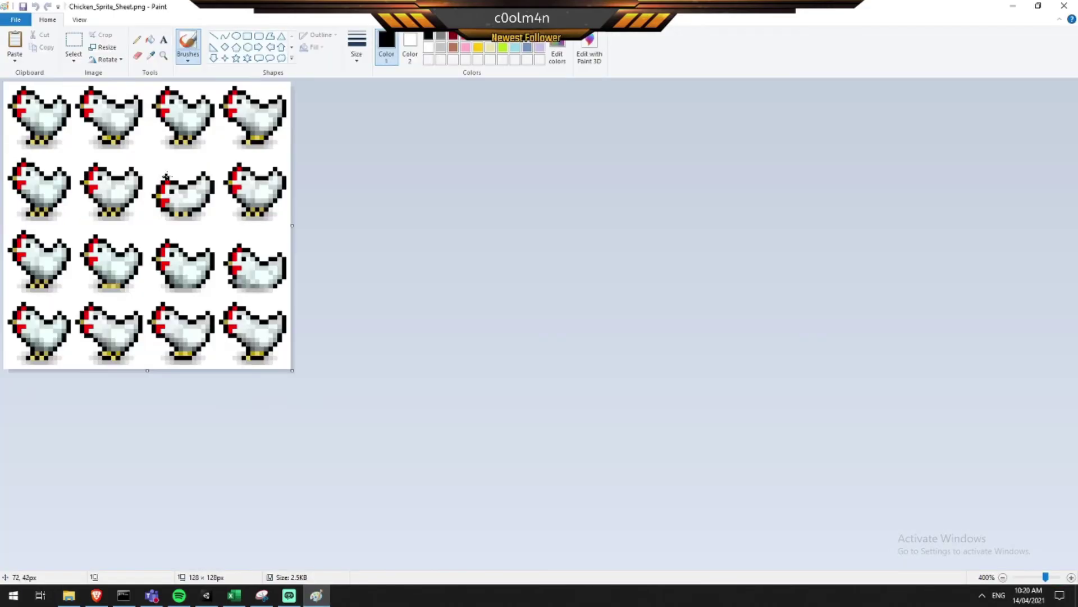
scroll(166, 175, "up", 1, "ctrl")
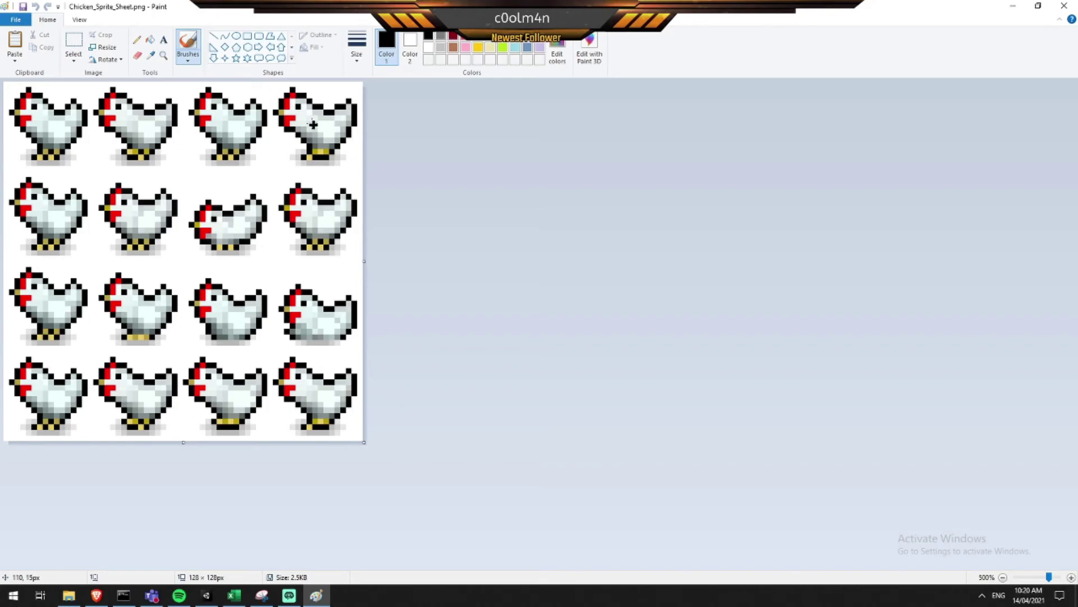
key("alt+Tab")
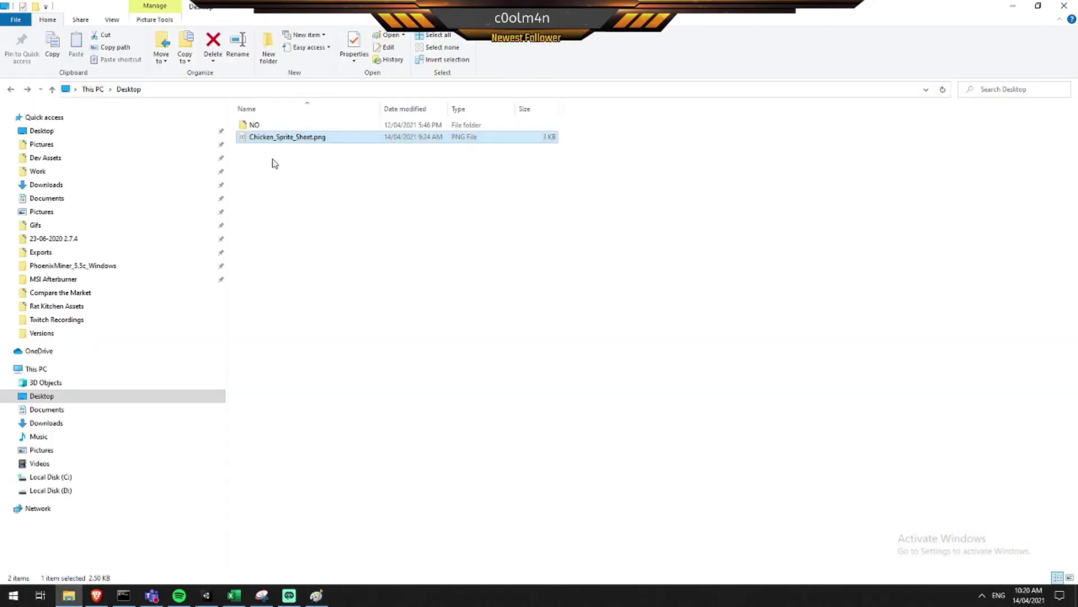
key("alt+Tab")
key("Tab")
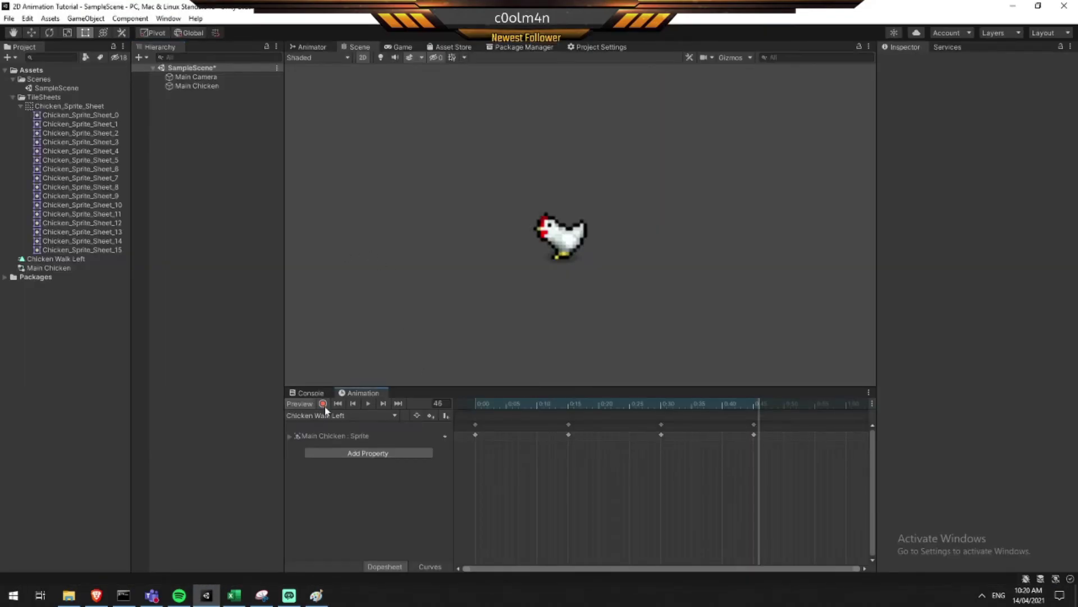
Record Chicken_Sprite_Sheet_4 at frame 60, stop recording, and preview the clip playing
left_click(323, 404)
left_click_drag(760, 403, 847, 404)
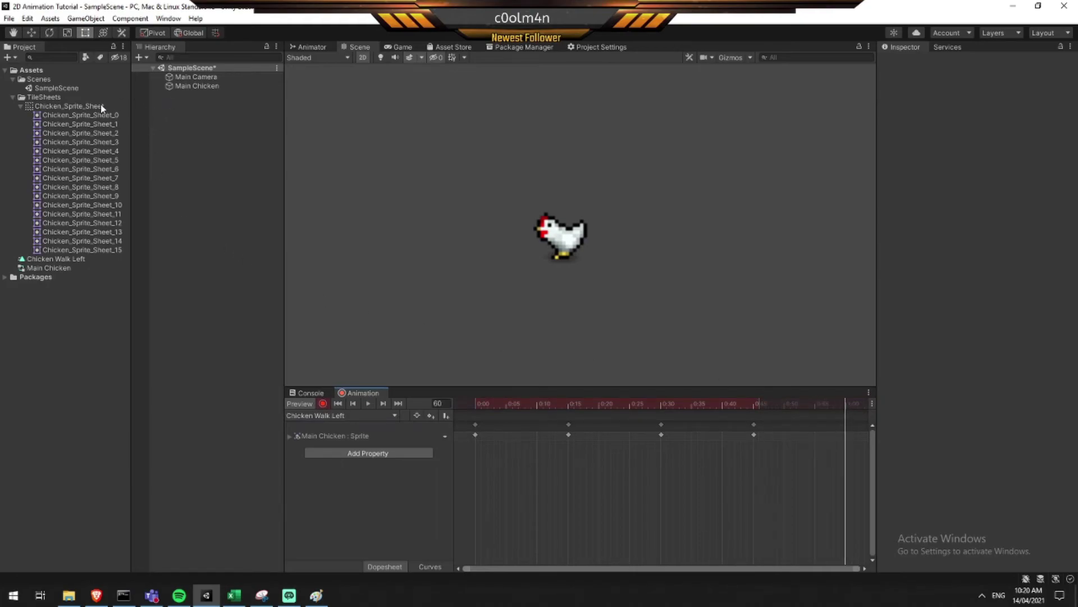
left_click(182, 86)
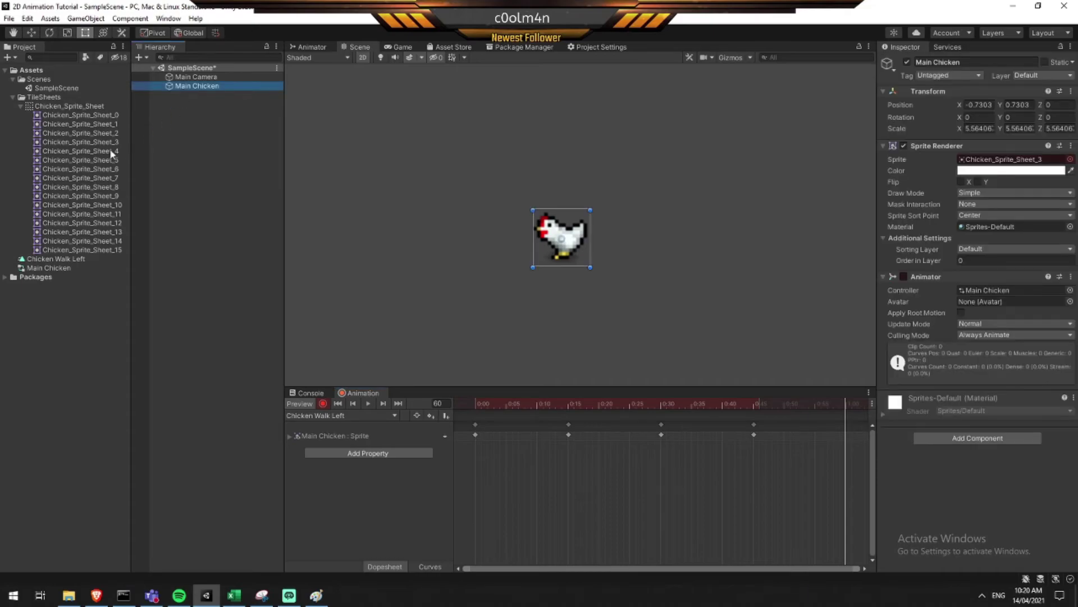
left_click_drag(110, 150, 1002, 159)
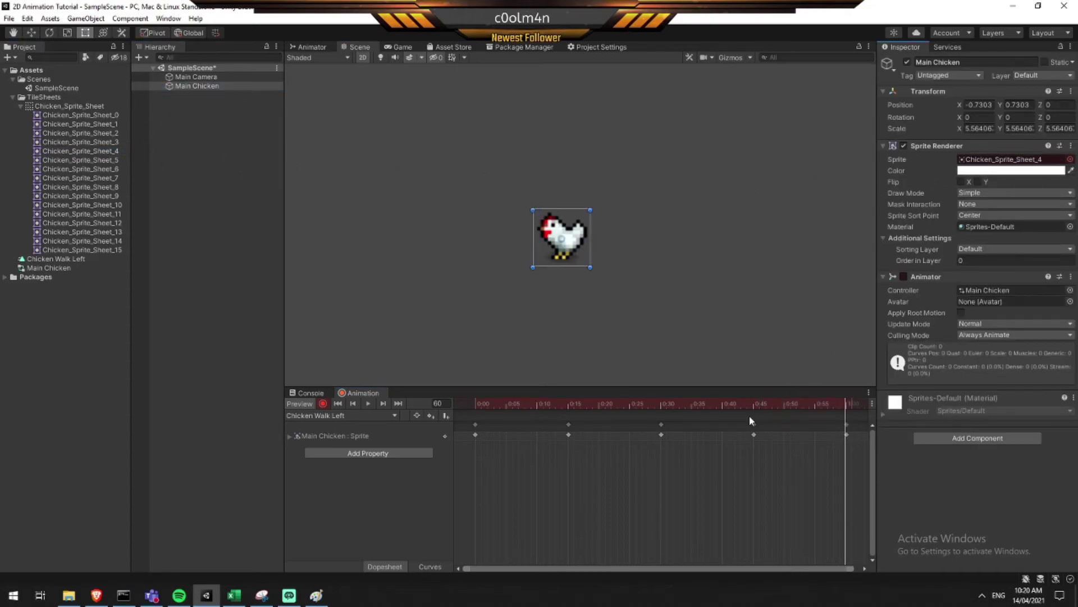
left_click(323, 403)
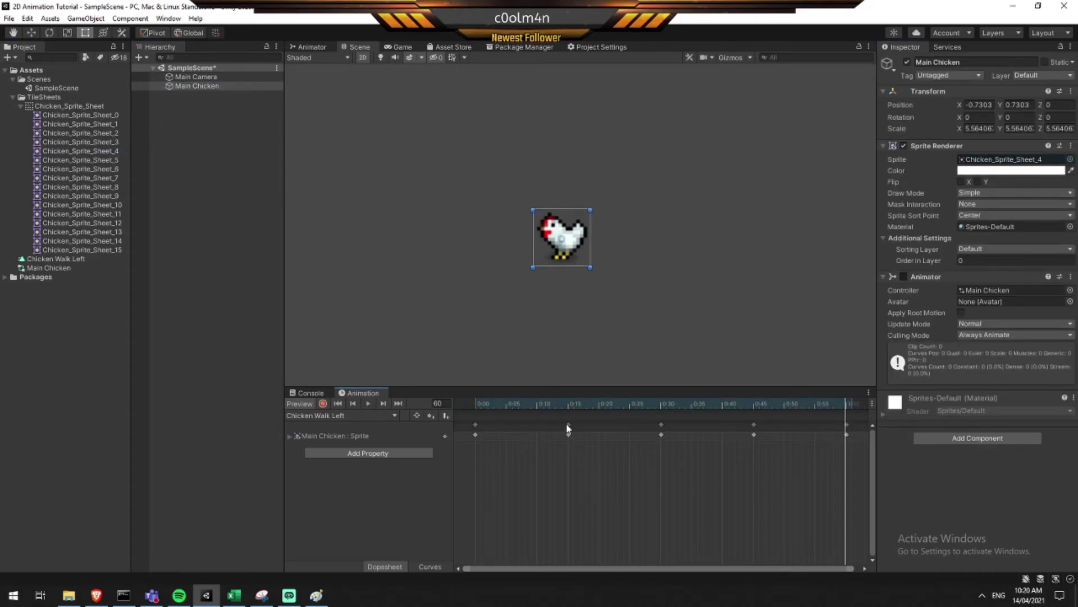
right_click_drag(682, 327, 655, 301)
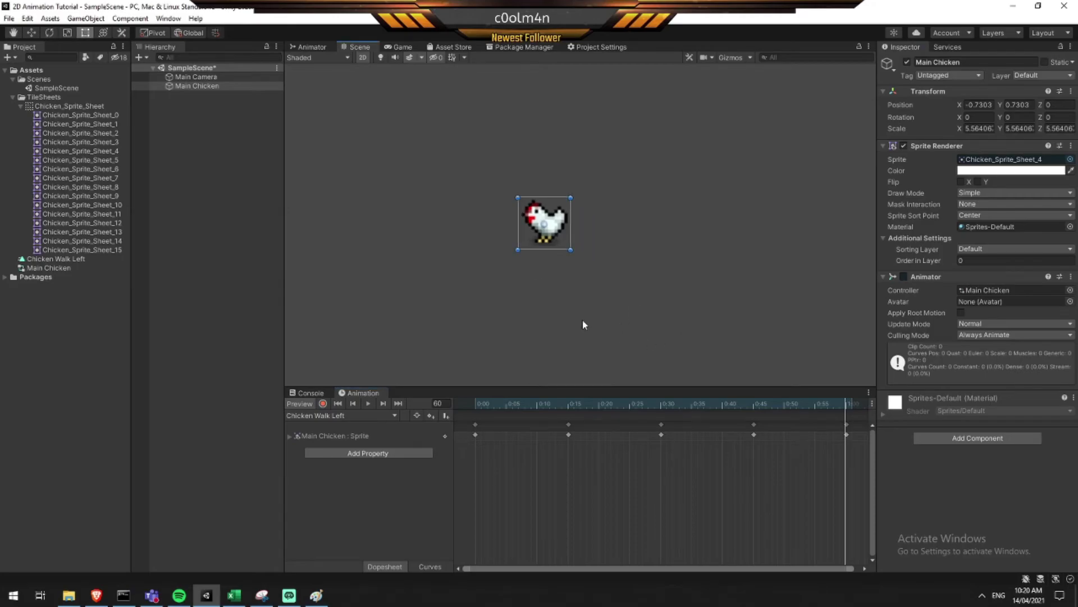
left_click(368, 403)
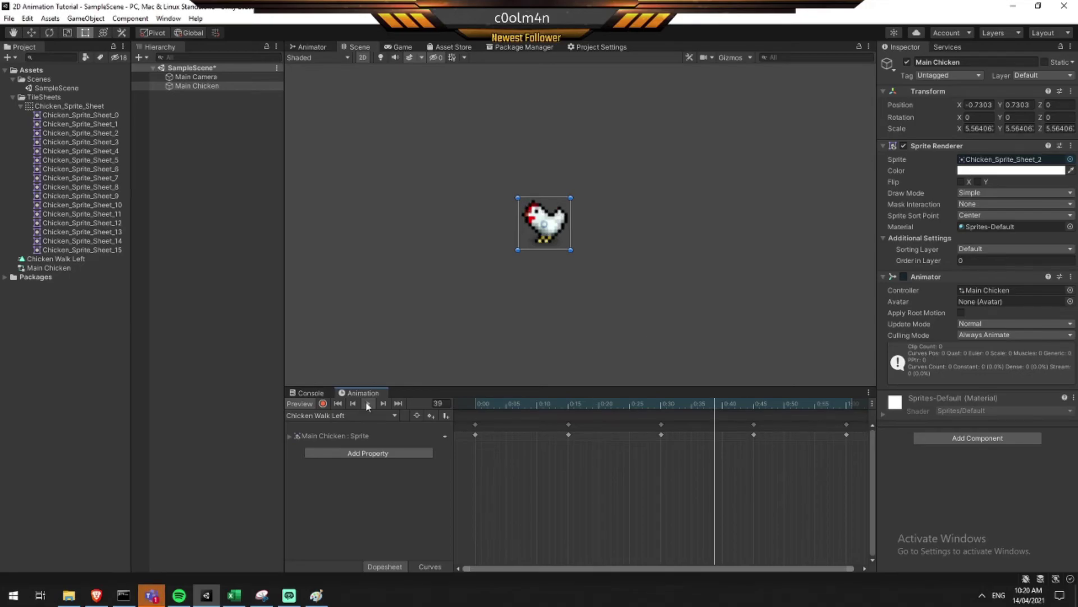
In Assets, replace 'Walk Left' with 'Idle Animation' in the Chicken Walk Left clip's name
left_click(191, 95)
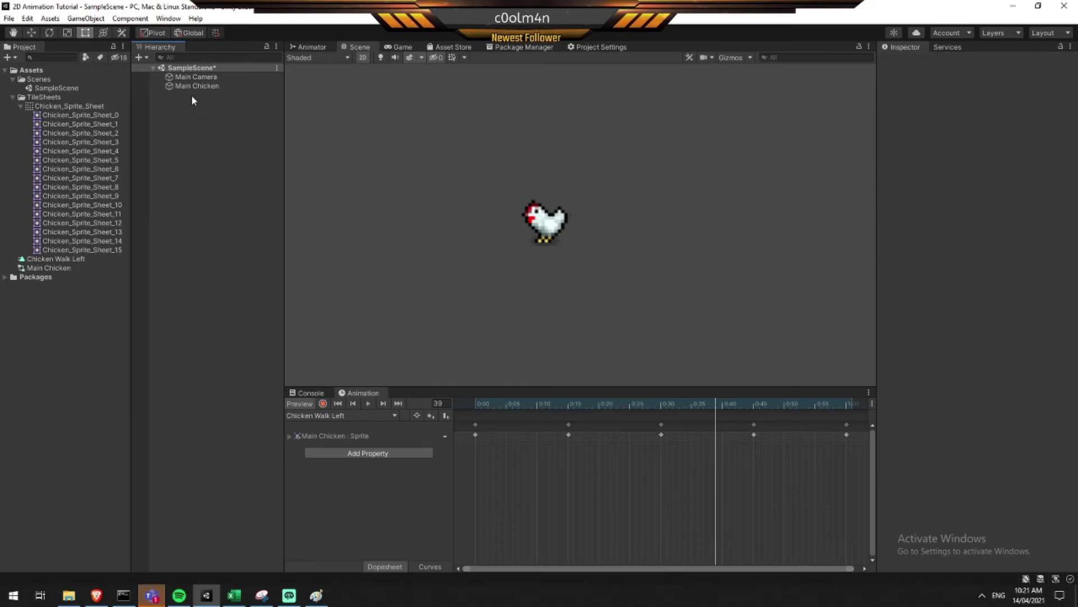
left_click(61, 258)
key("F2")
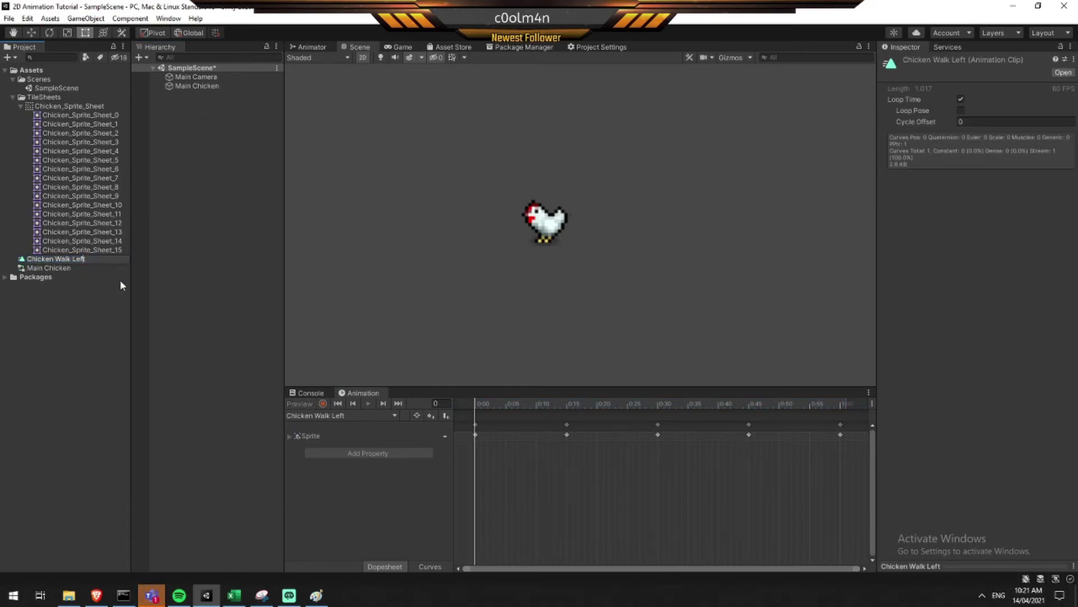
key("ctrl+shift+Left")
key("shift+Left")
key("shift+Left")
key("shift+Left")
key("shift+Left")
key("shift+Left")
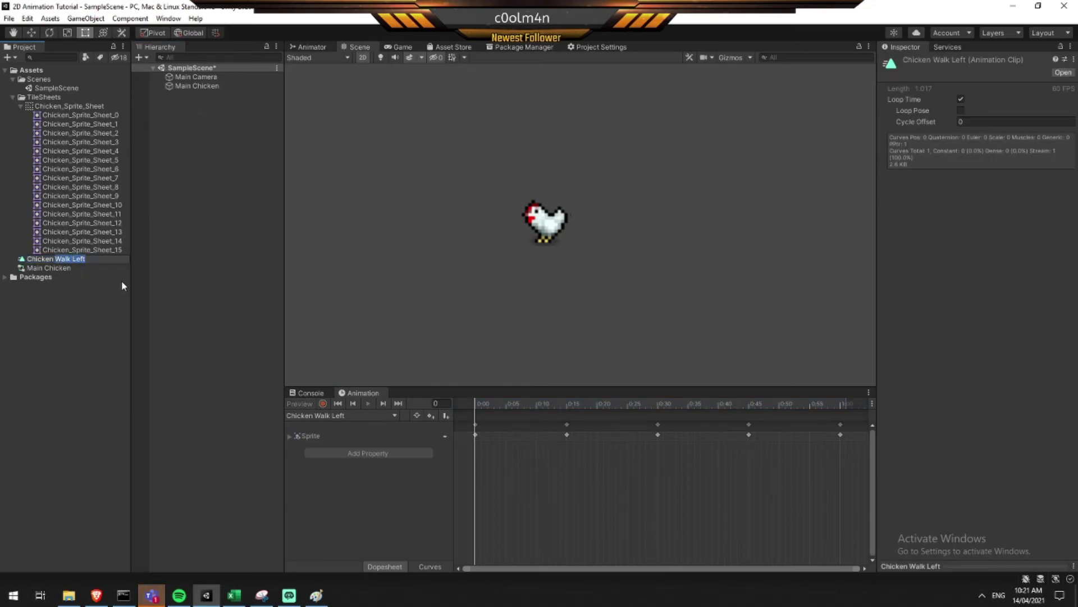
key("BackSpace")
type("Idle Animation")
key("Return")
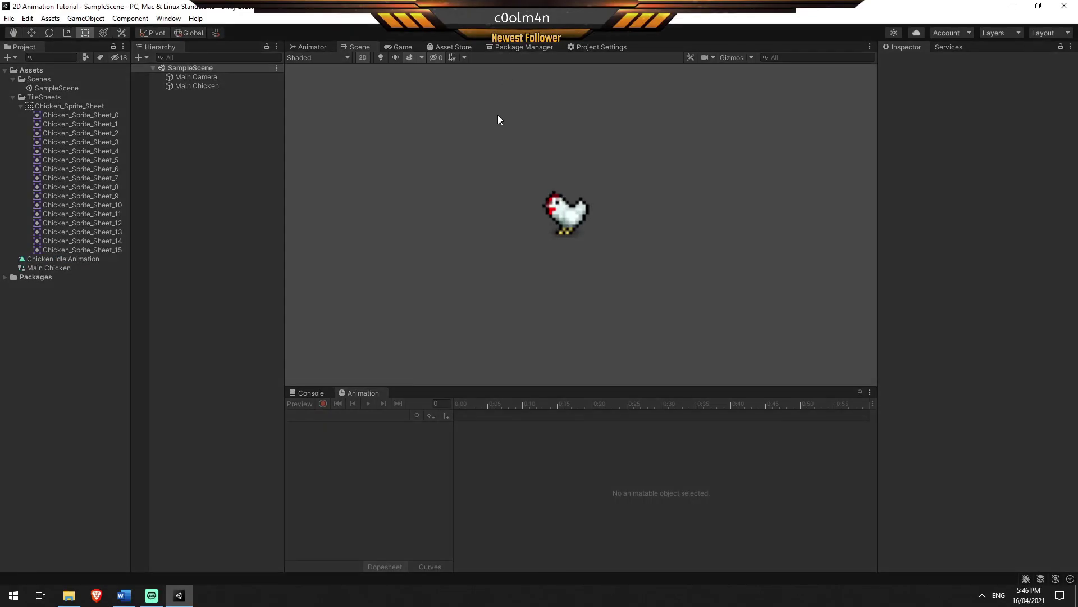
Enter Play mode to watch Main Chicken's idle animation in the Game view
key("ctrl+p")
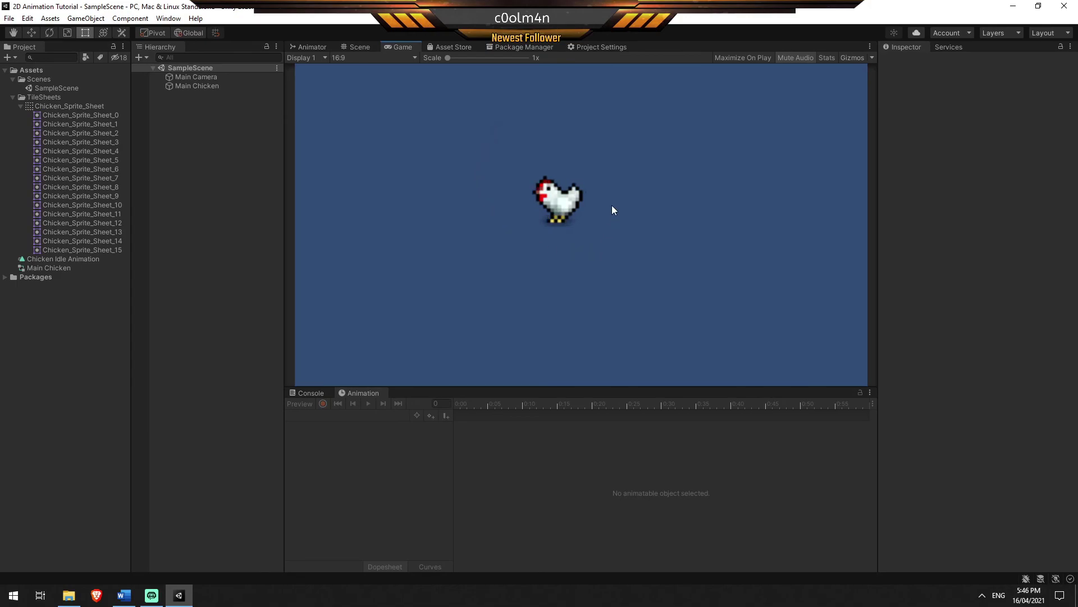